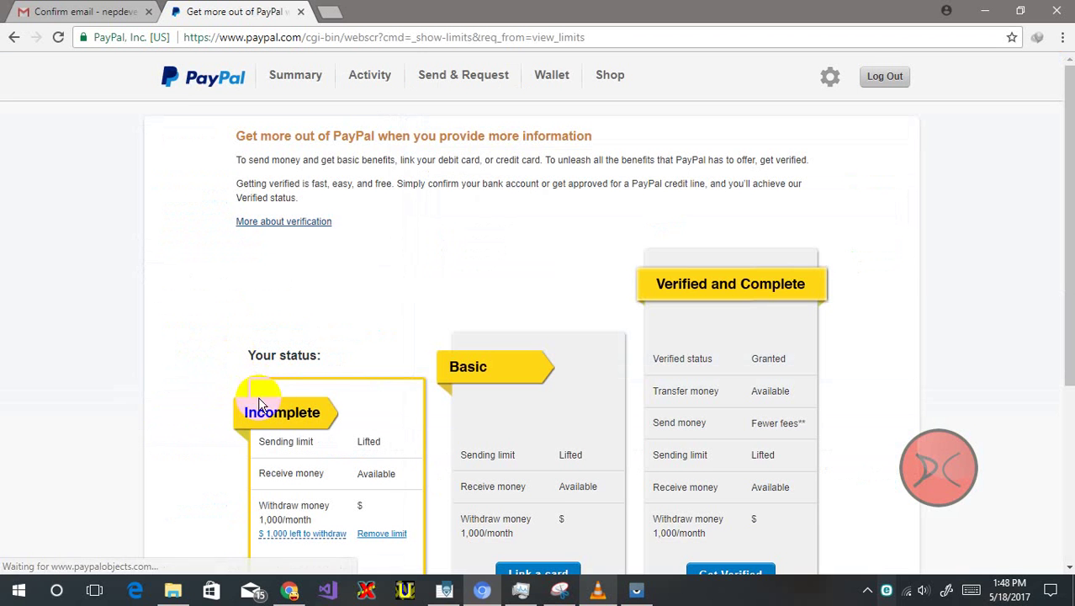
# - Review the Incomplete tier limits and warning on PayPal's limits page, then bring up aa_2.txt
pyautogui.scroll(-1, 183, 446)
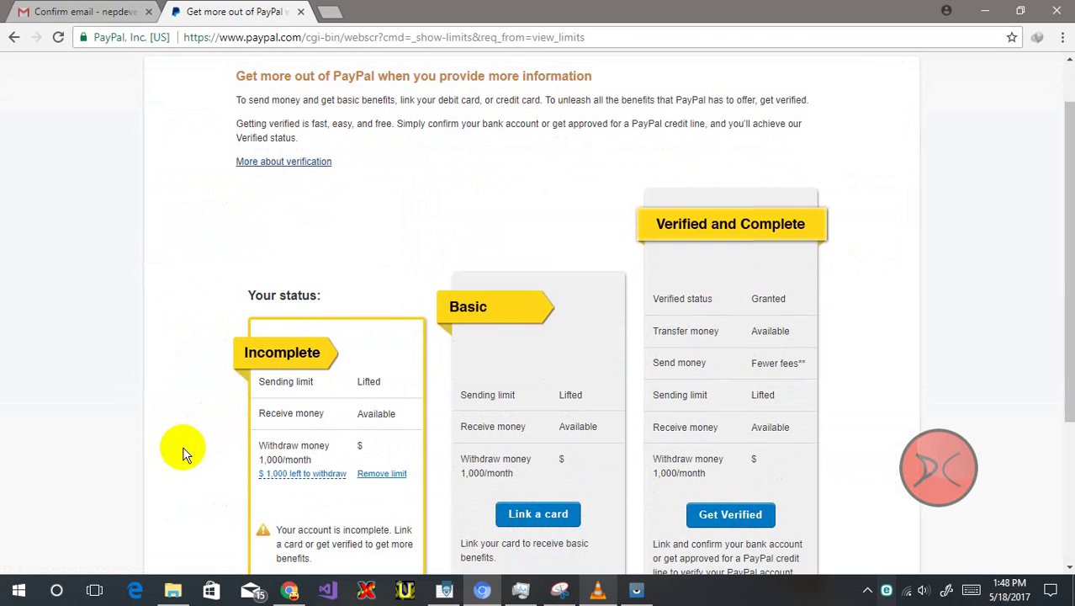
pyautogui.moveTo(257, 383); pyautogui.dragTo(319, 358)
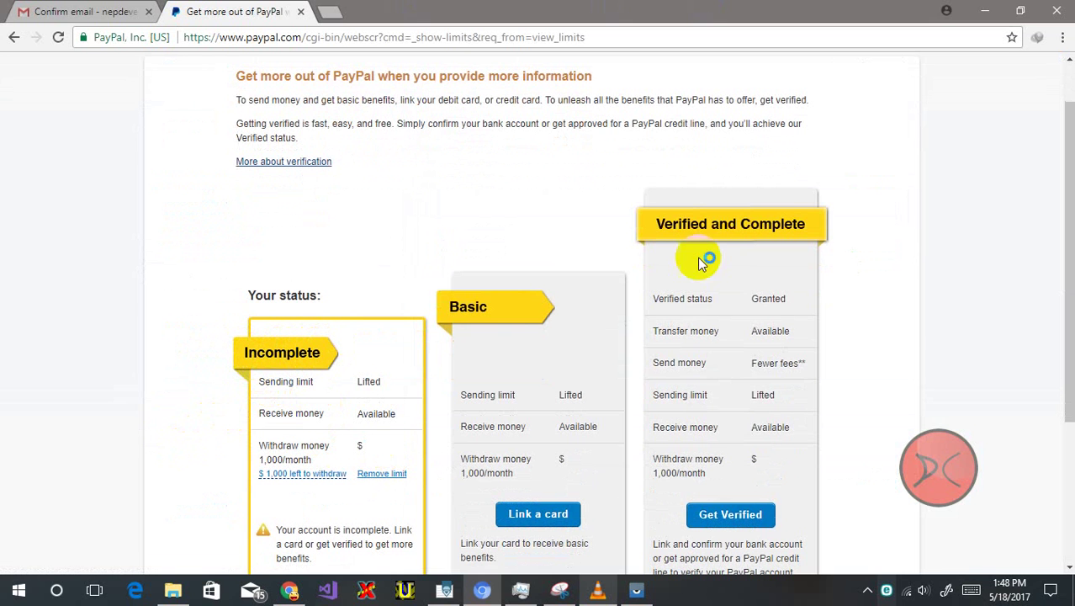
pyautogui.scroll(-1, 274, 532)
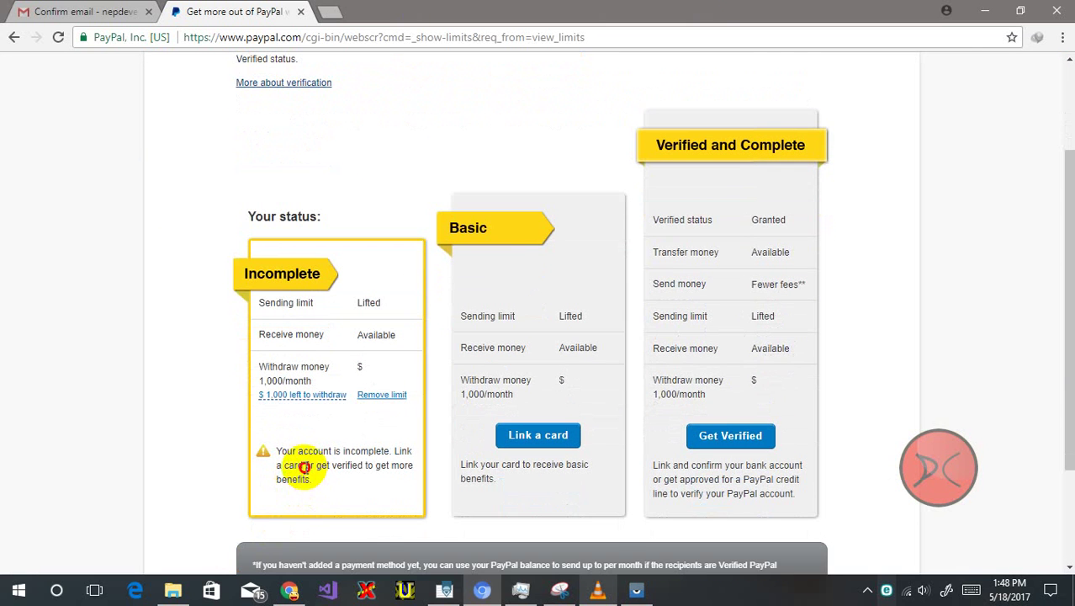
pyautogui.tripleClick(285, 454)
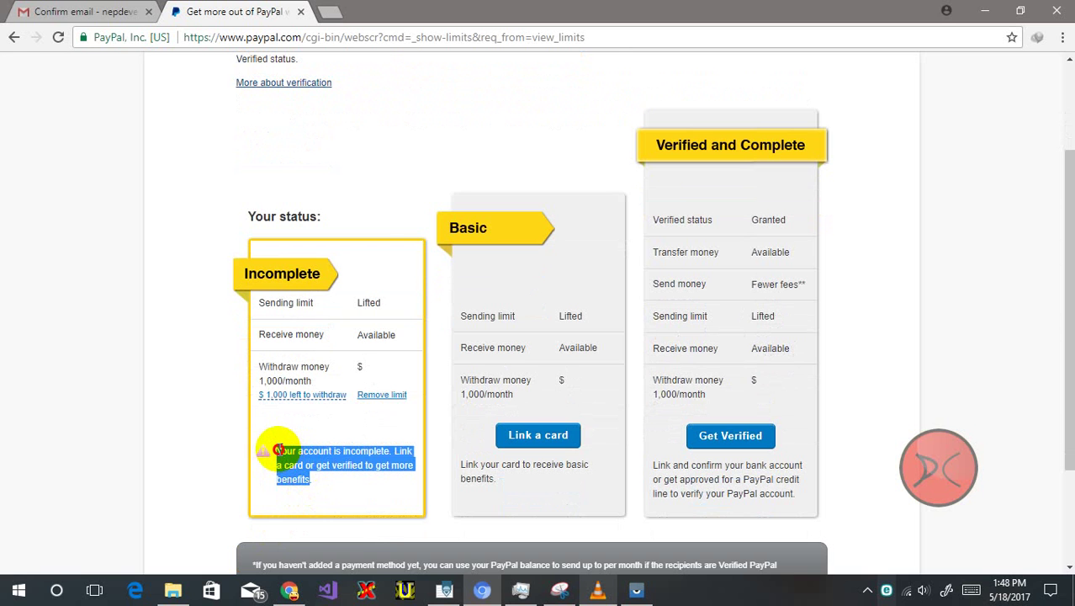
pyautogui.click(277, 452)
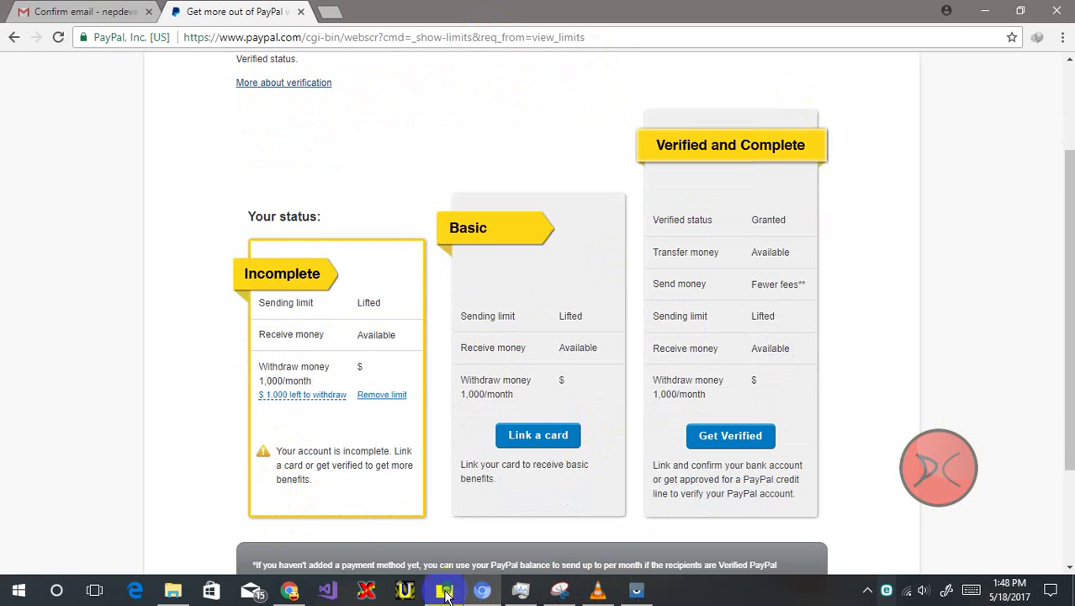
pyautogui.click(444, 593)
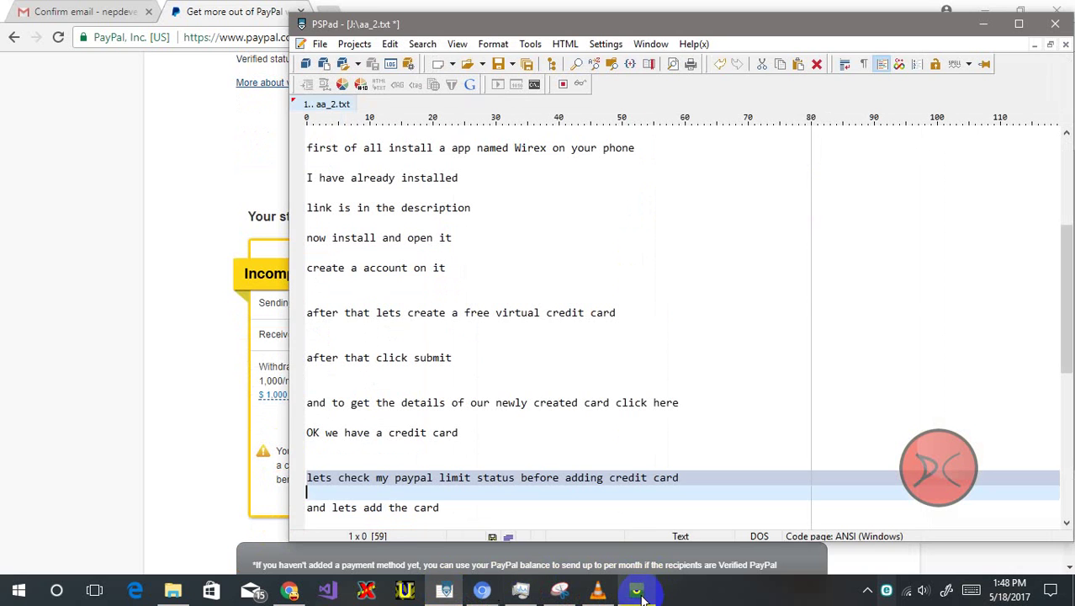
# - Add the note 'lets get card description' below the PayPal status line in aa_2.txt
pyautogui.click(637, 592)
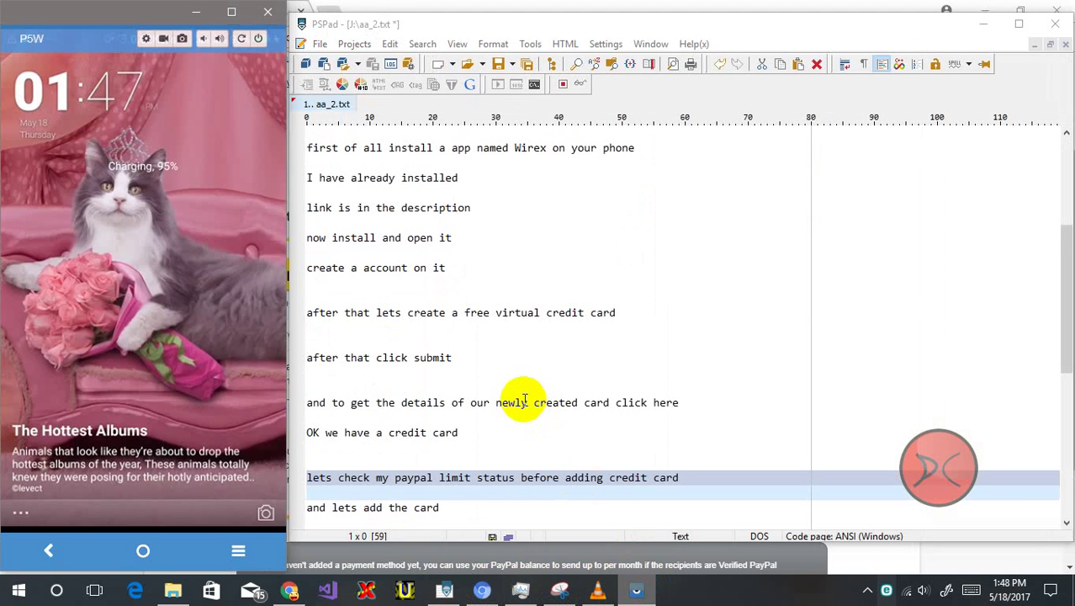
pyautogui.click(526, 400)
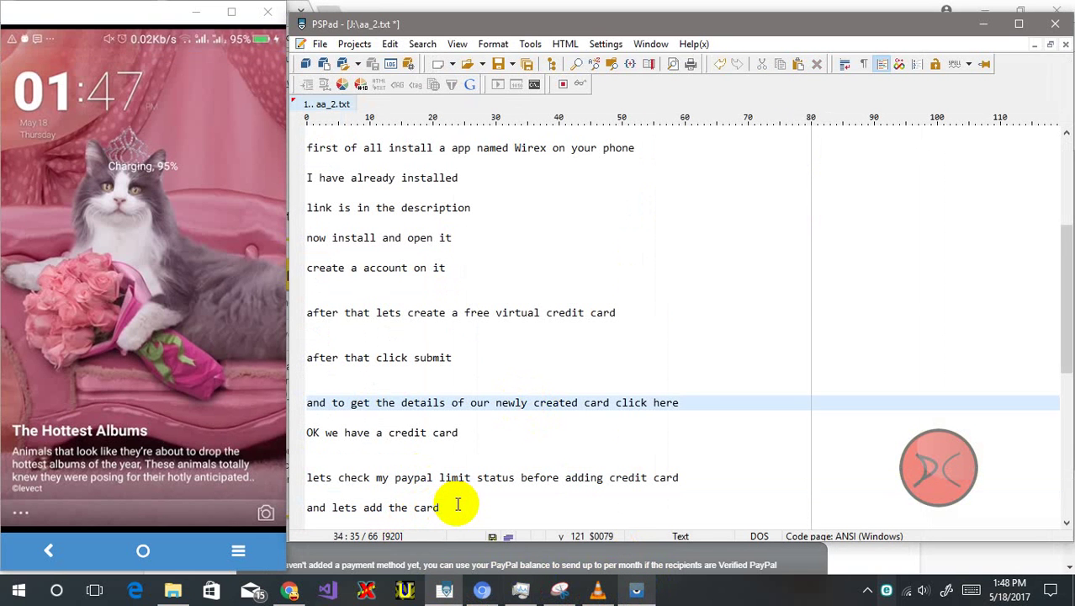
pyautogui.moveTo(345, 502)
pyautogui.mouseDown()
pyautogui.moveTo(360, 493)
pyautogui.moveTo(348, 499)
pyautogui.mouseUp()
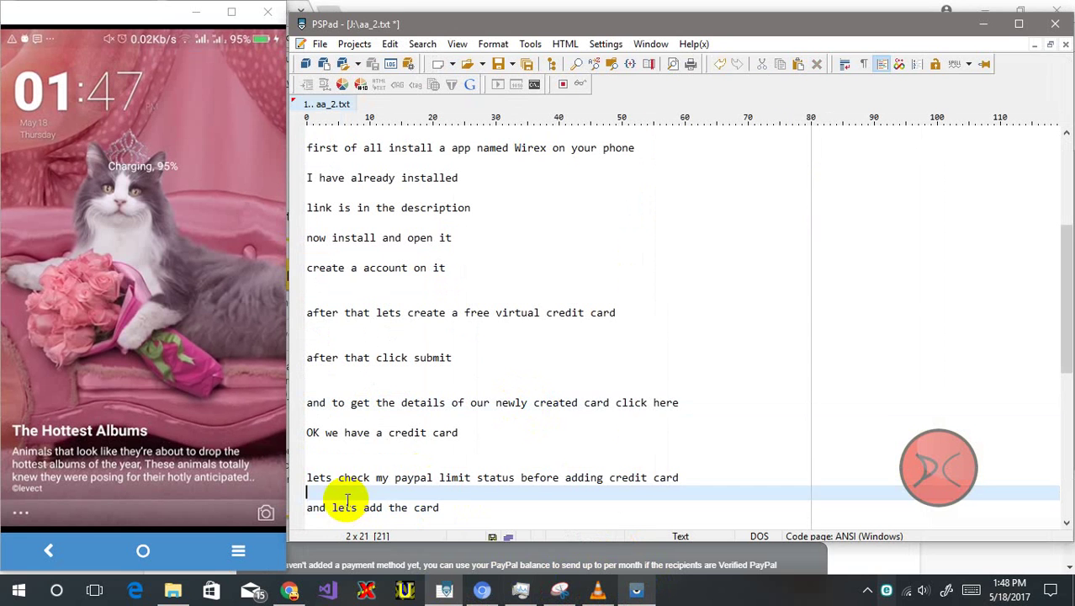
pyautogui.write('again lets see our paypal status')
pyautogui.press('Up')
pyautogui.press('Up')
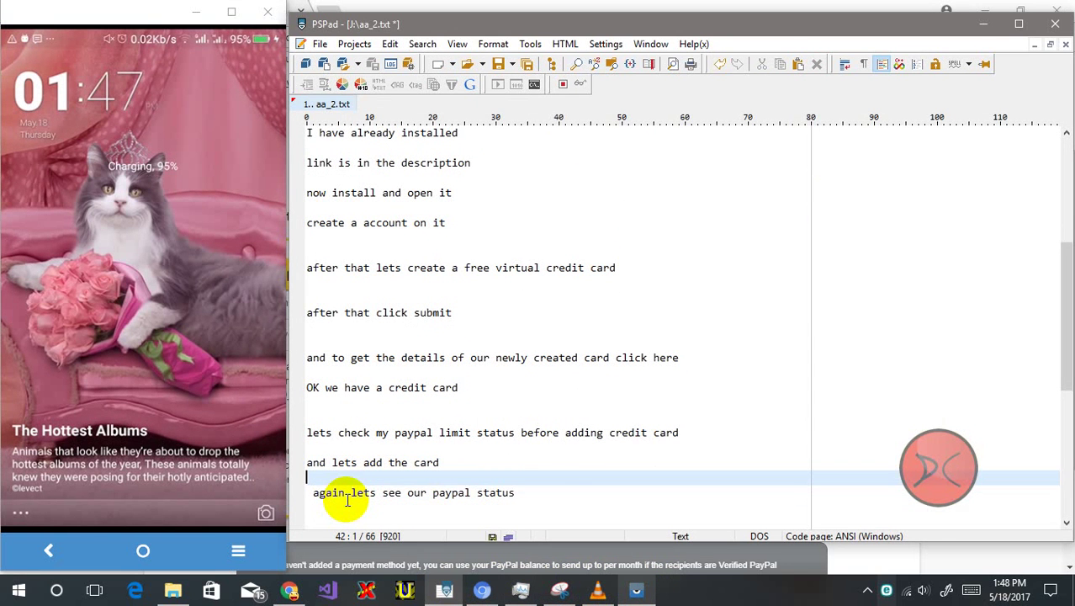
pyautogui.press('Return')
pyautogui.press('Return')
pyautogui.press('Up')
pyautogui.press('Up')
pyautogui.press('Up')
pyautogui.press('Up')
pyautogui.press('Up')
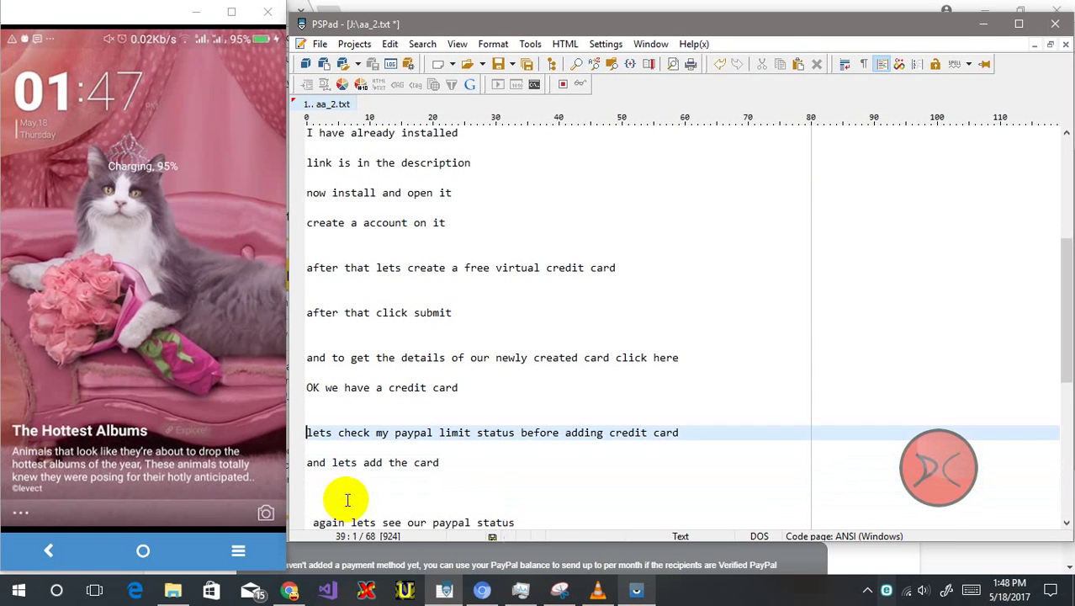
pyautogui.press('End')
pyautogui.press('Return')
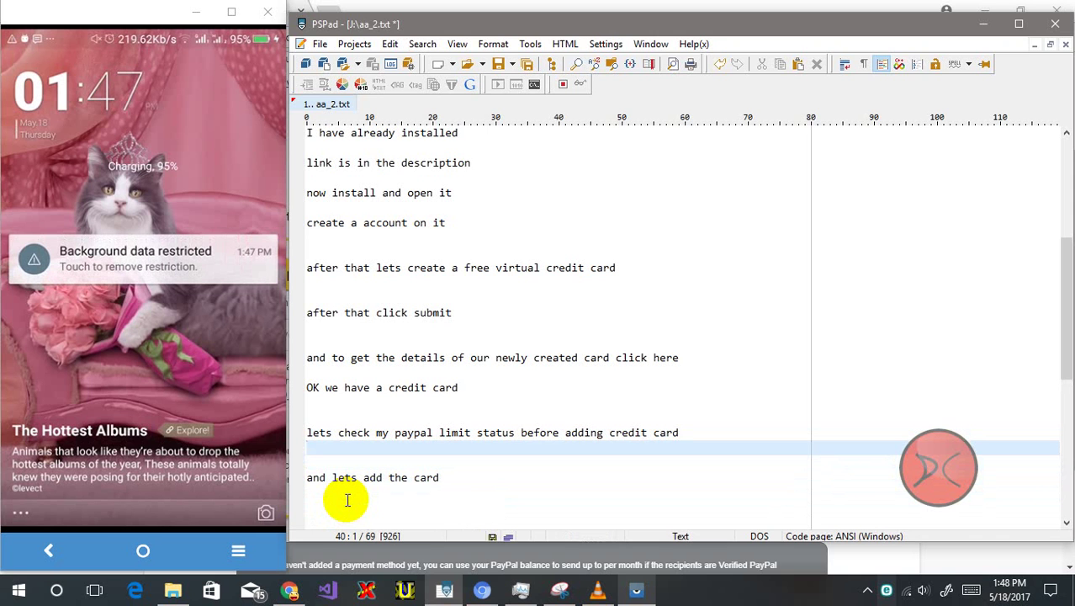
pyautogui.write('lets ')
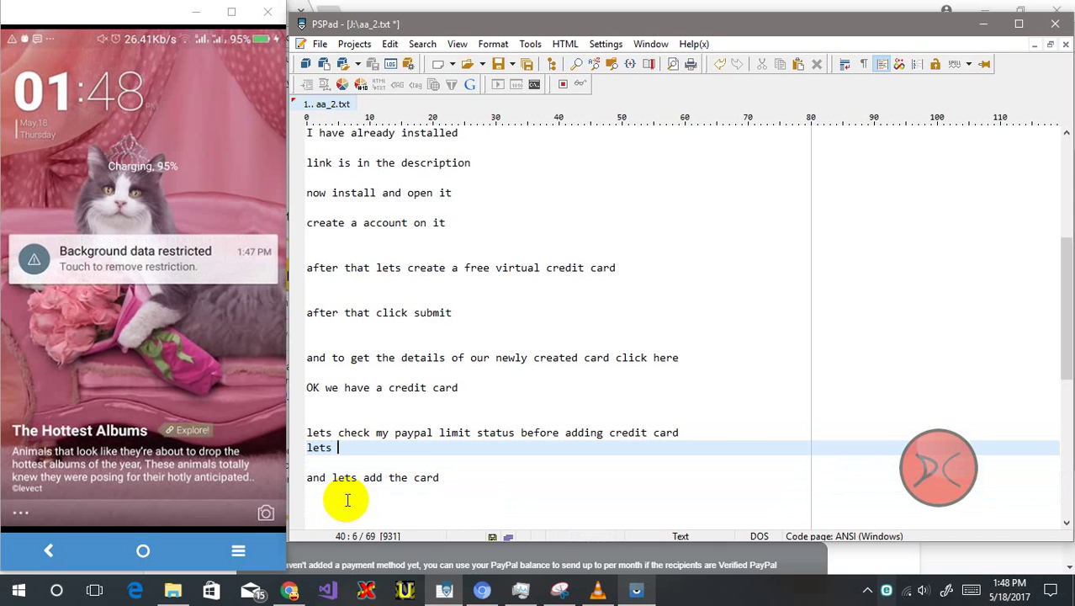
pyautogui.write('get c')
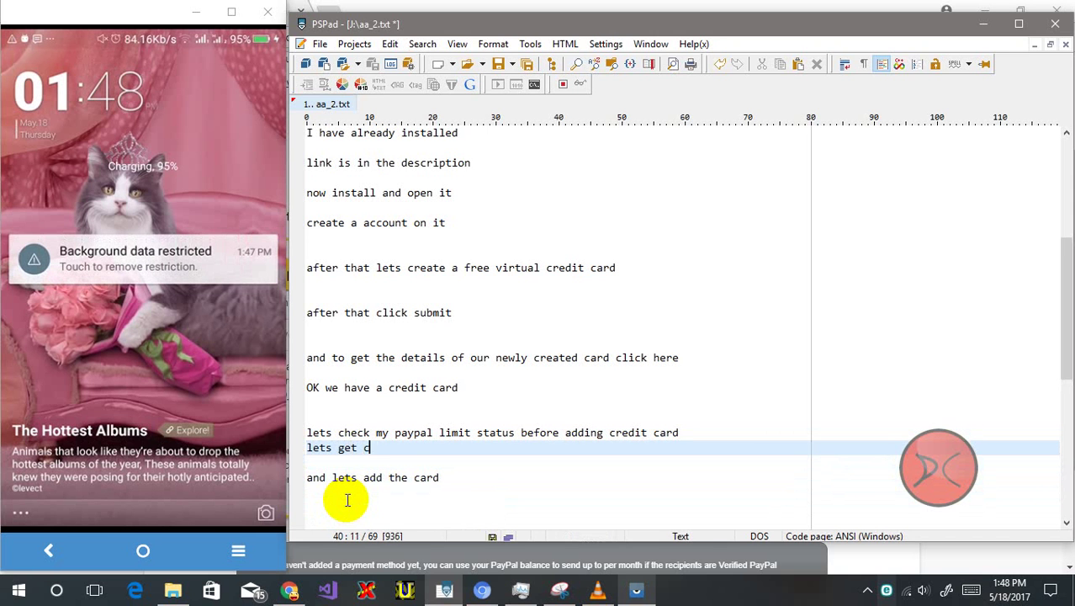
pyautogui.write('ard description')
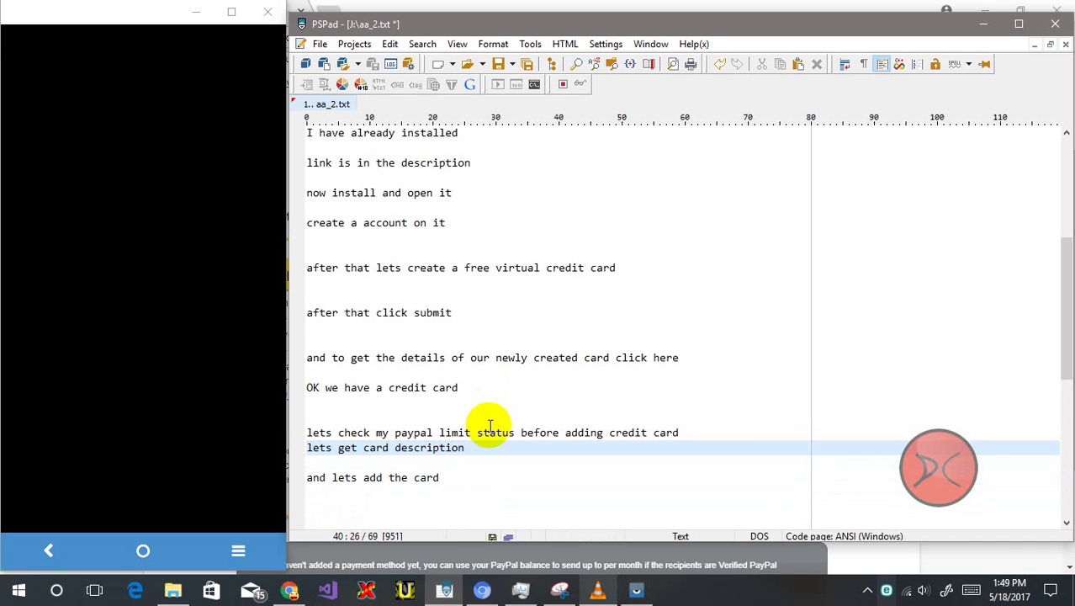
pyautogui.click(483, 592)
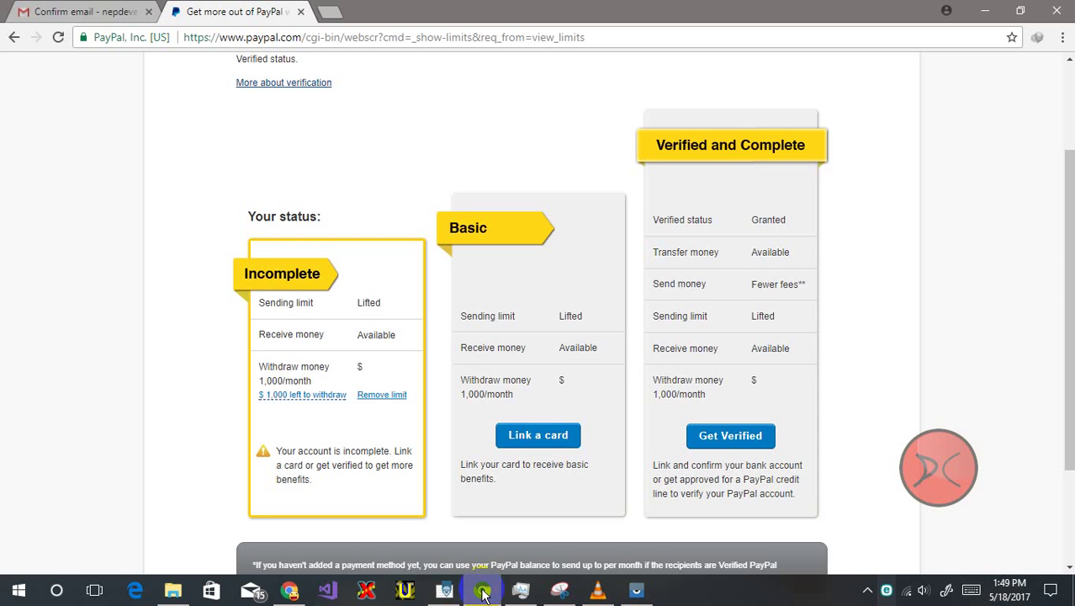
# - Open PayPal's Link a card debit card form beside the Wirex phone mirror
pyautogui.click(519, 438)
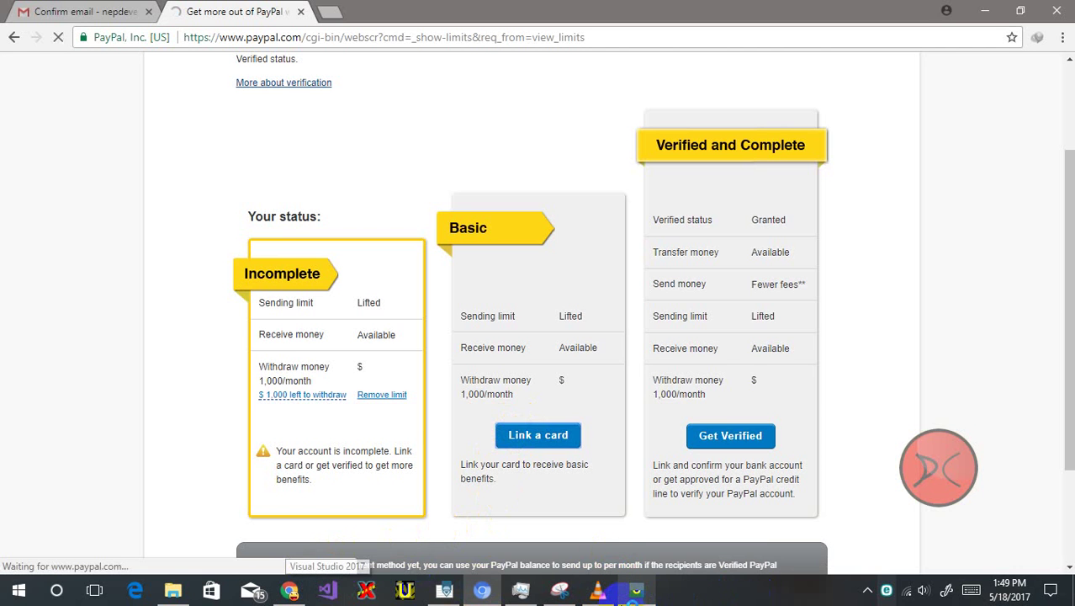
pyautogui.click(635, 591)
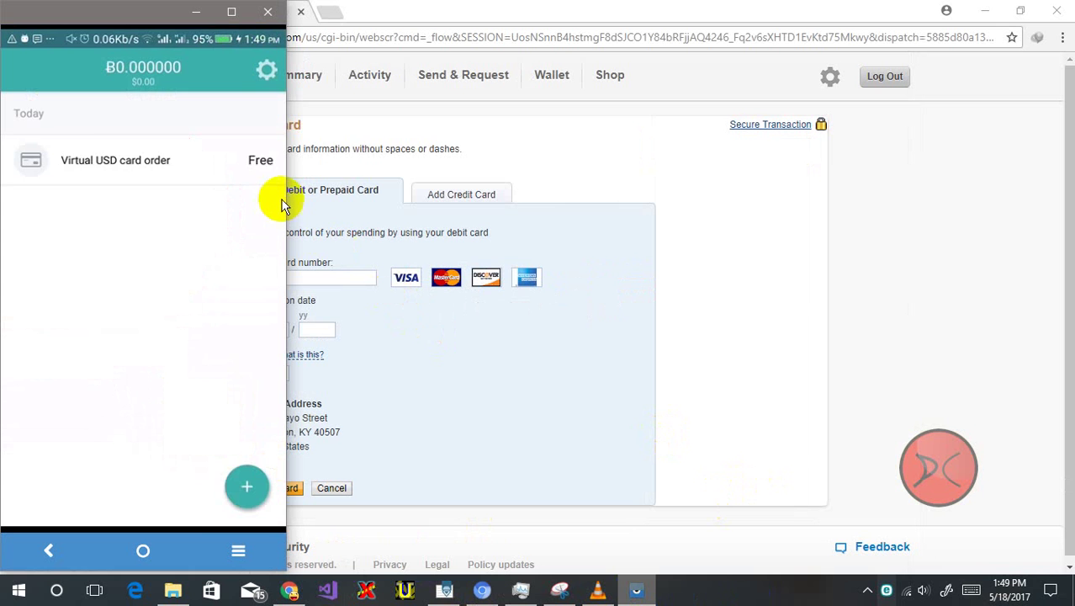
# - View the Virtual USD card order details in Wirex, then back out of the app
pyautogui.click(256, 177)
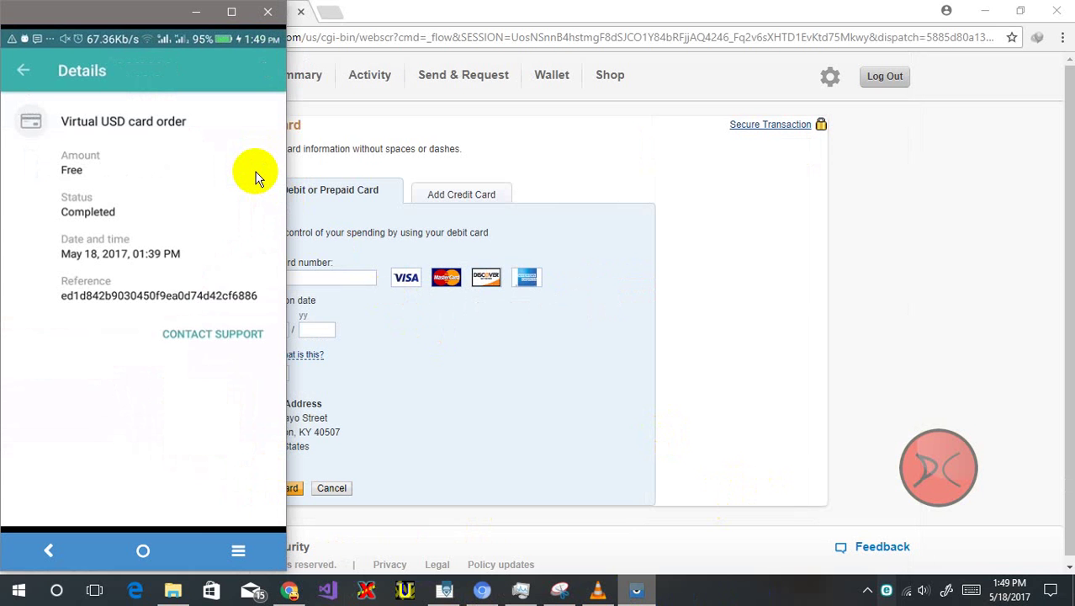
pyautogui.rightClick(119, 150)
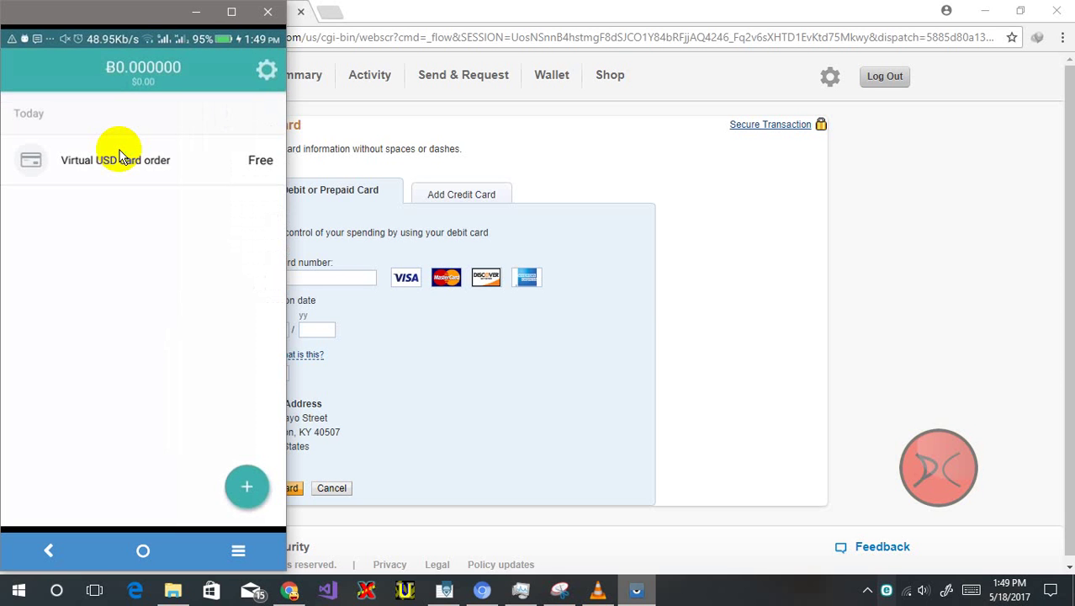
pyautogui.rightClick(120, 155)
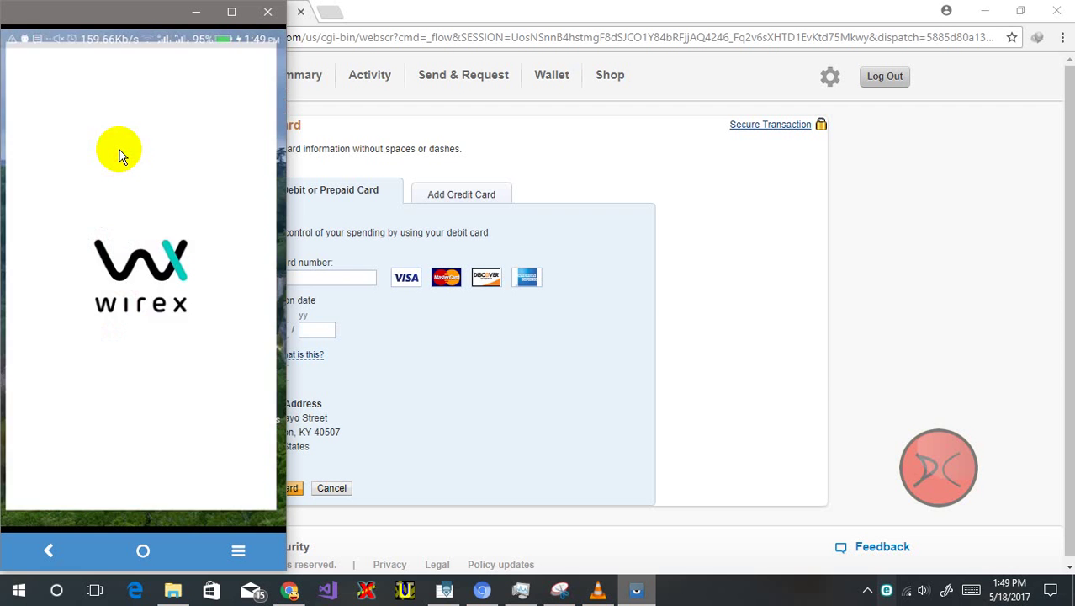
# - Copy the Wirex bitcoin wallet address, then return to PayPal's Add a card form
pyautogui.click(119, 150)
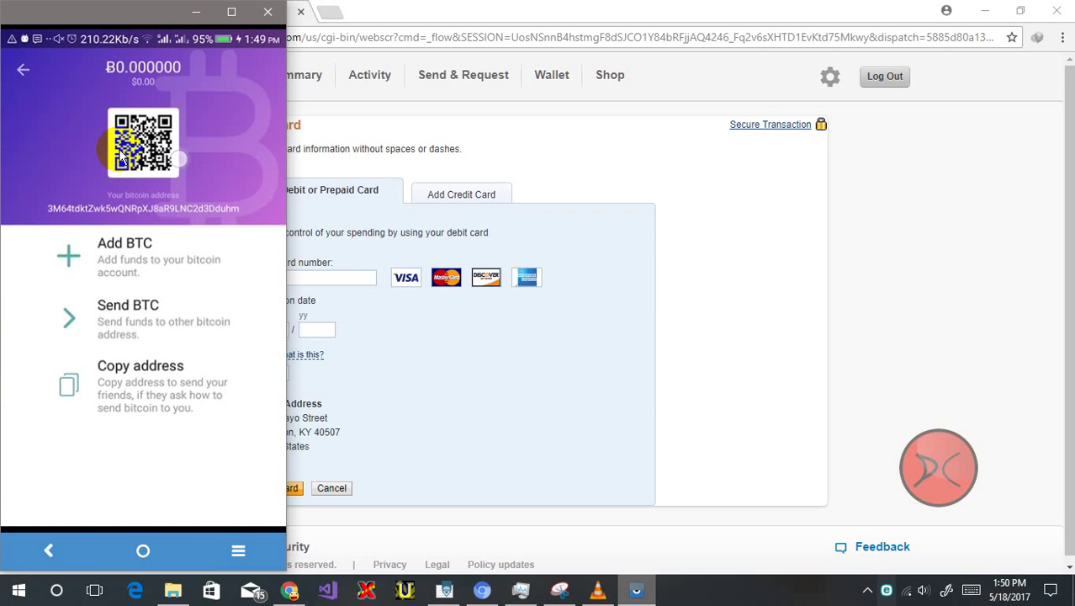
pyautogui.click(121, 156)
pyautogui.click(119, 154)
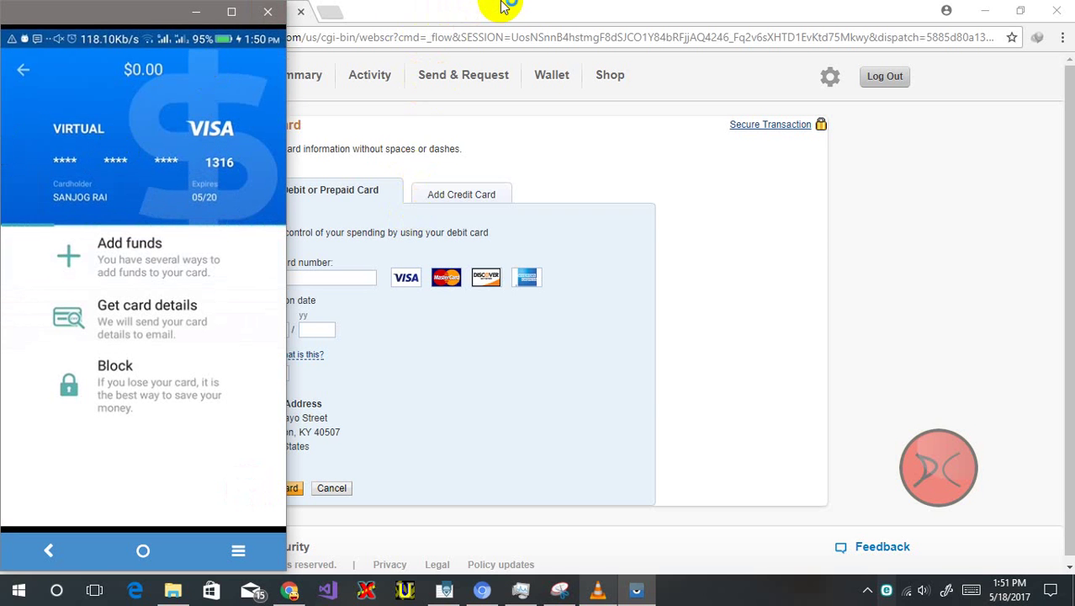
pyautogui.click(502, 6)
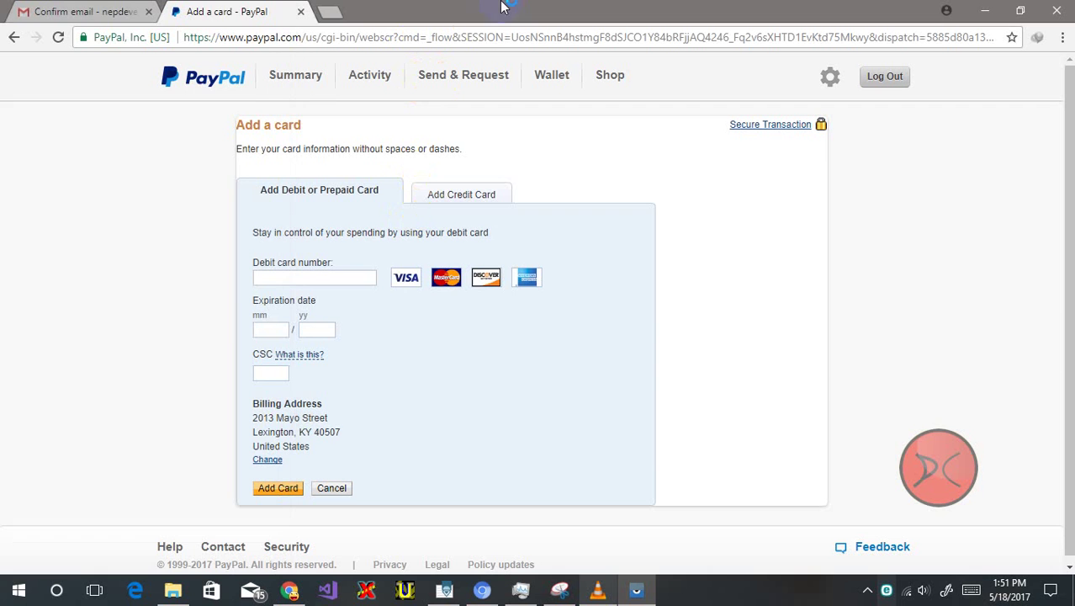
# - Insert the note 'an email will be sent with details' above 'and lets add the card' in aa_2.txt
pyautogui.click(105, 10)
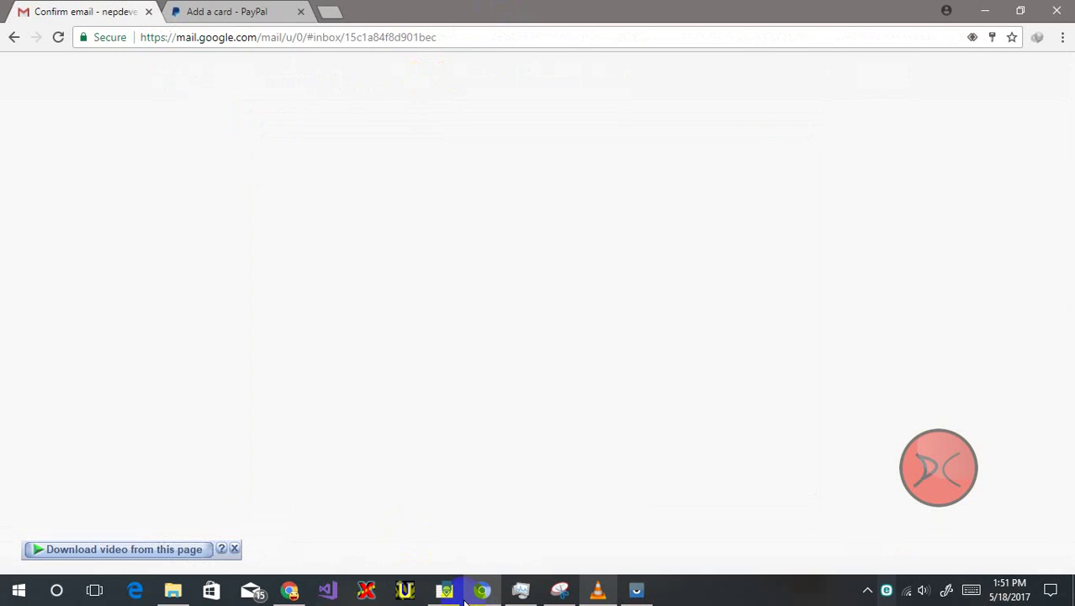
pyautogui.click(446, 590)
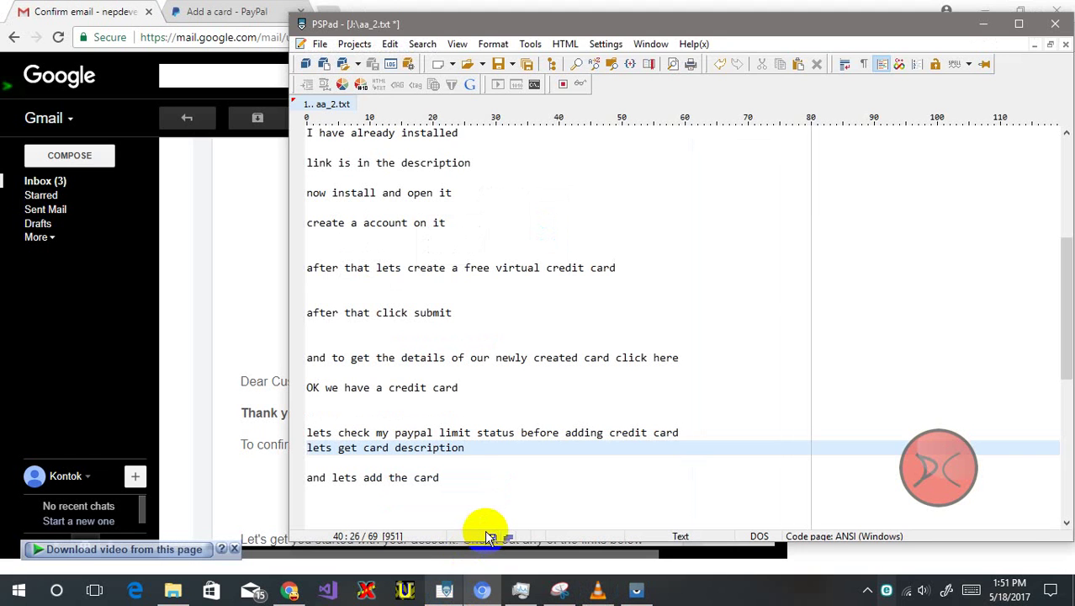
pyautogui.press('Down')
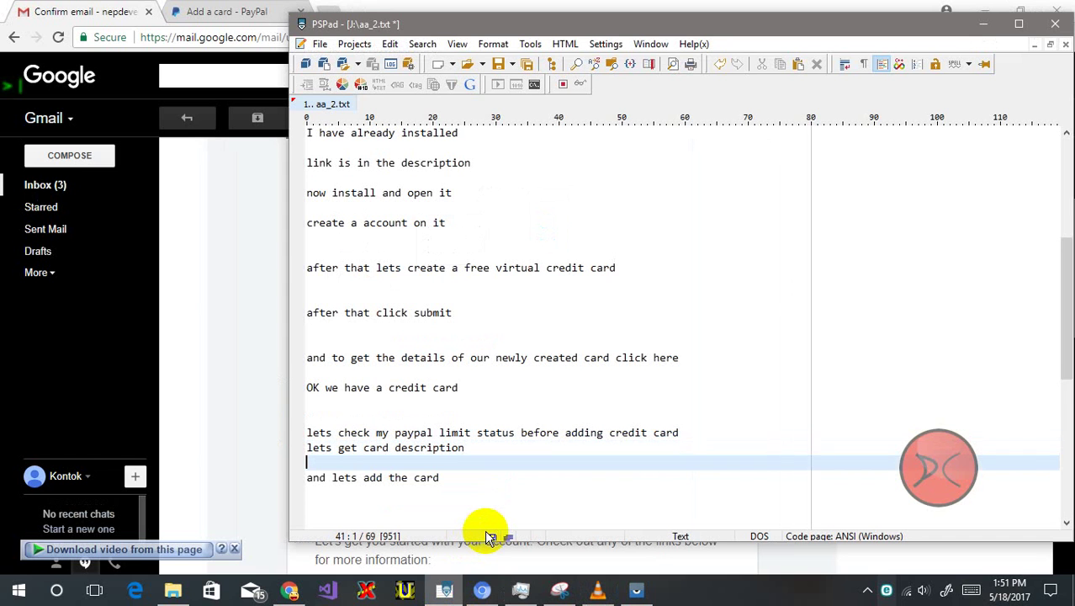
pyautogui.press('Return')
pyautogui.press('Return')
pyautogui.press('Up')
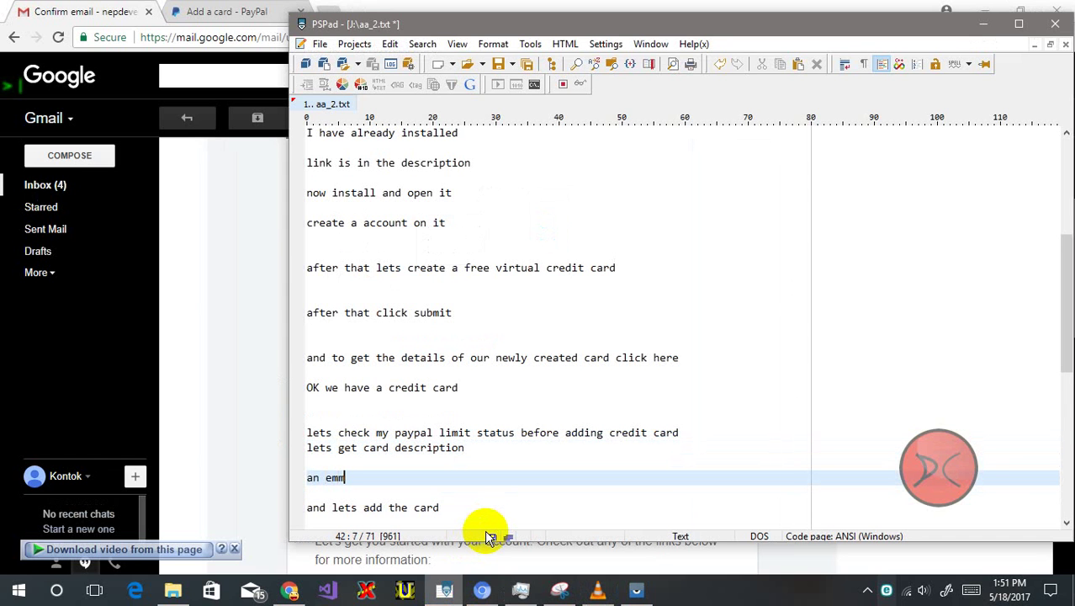
pyautogui.press('BackSpace')
pyautogui.write('ail ')
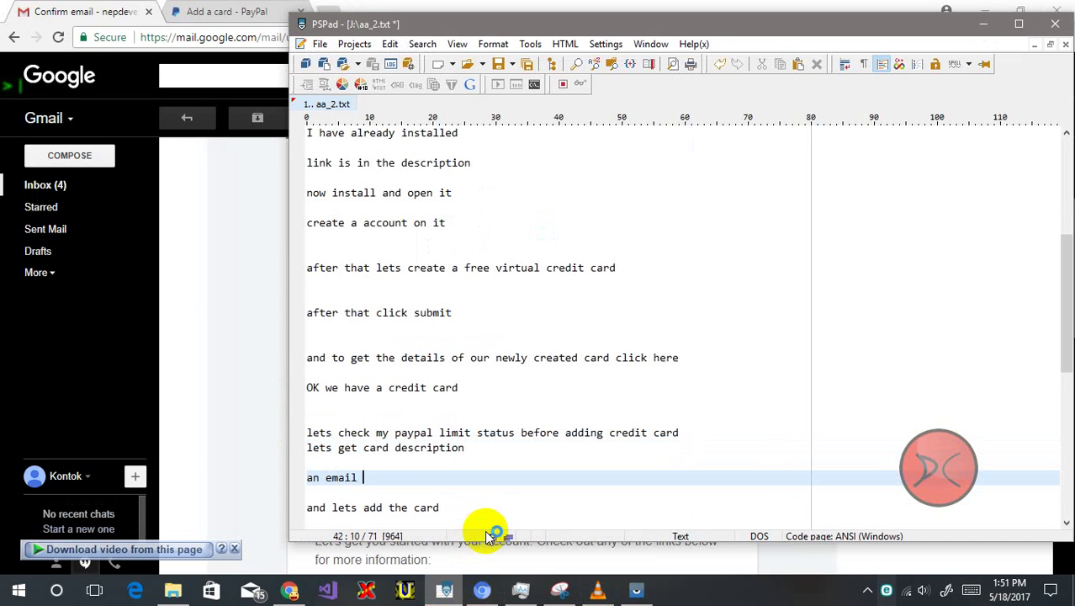
pyautogui.write('will be sent')
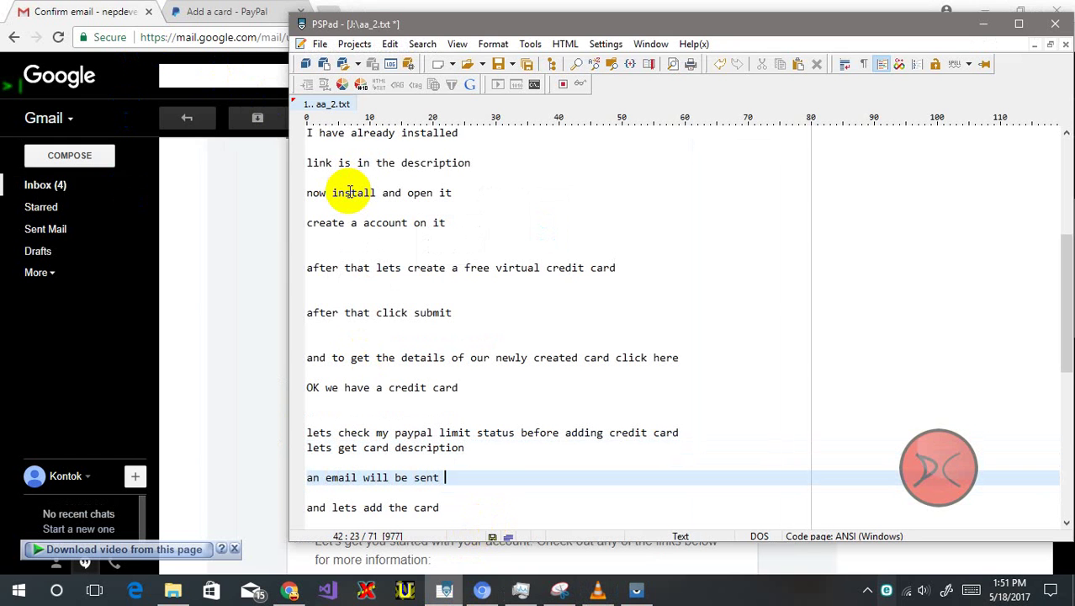
pyautogui.write(' with details')
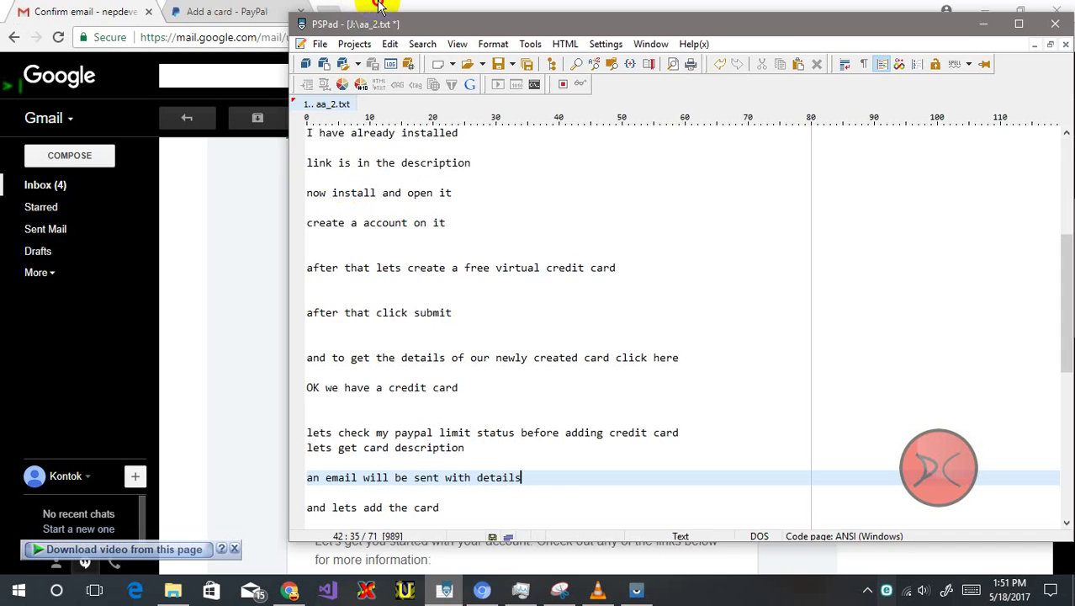
pyautogui.click(378, 6)
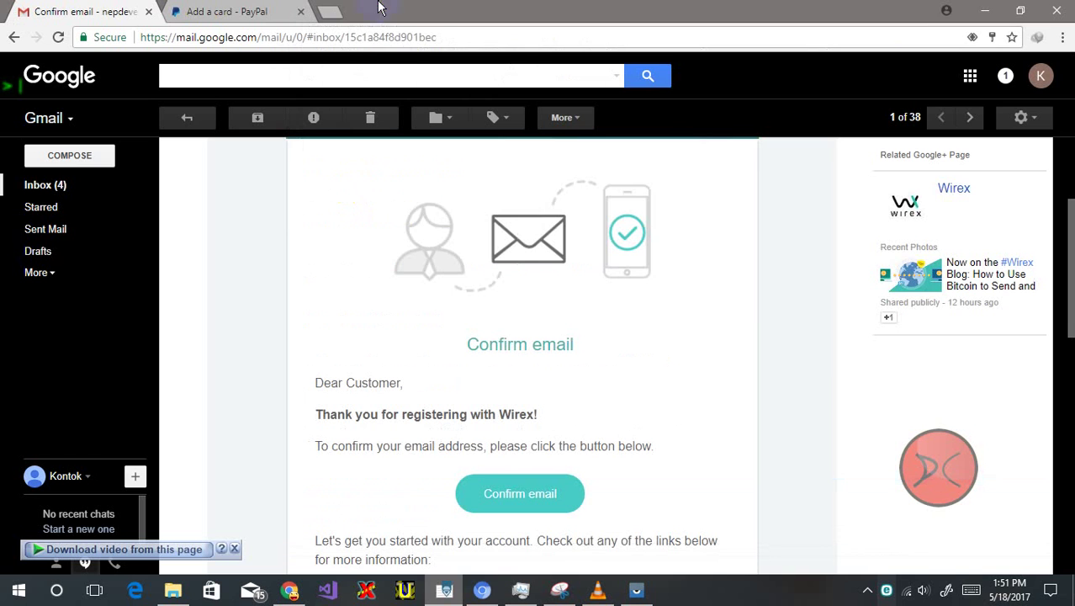
# - Open Wirex's 'Your card details' email from the Gmail inbox and scroll to the card number, name, expiry and CVV
pyautogui.click(83, 187)
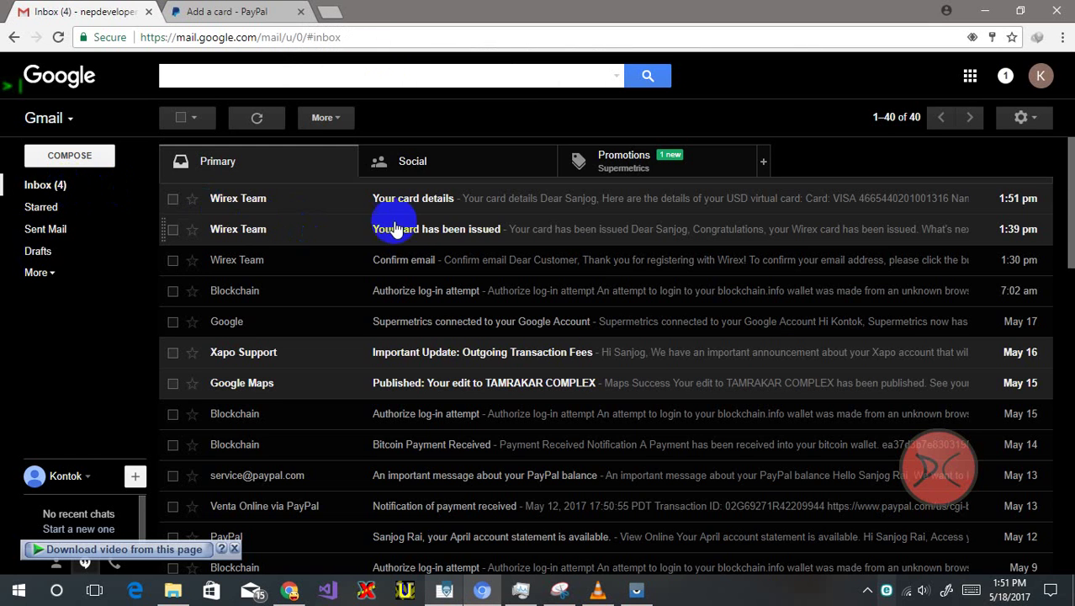
pyautogui.click(526, 208)
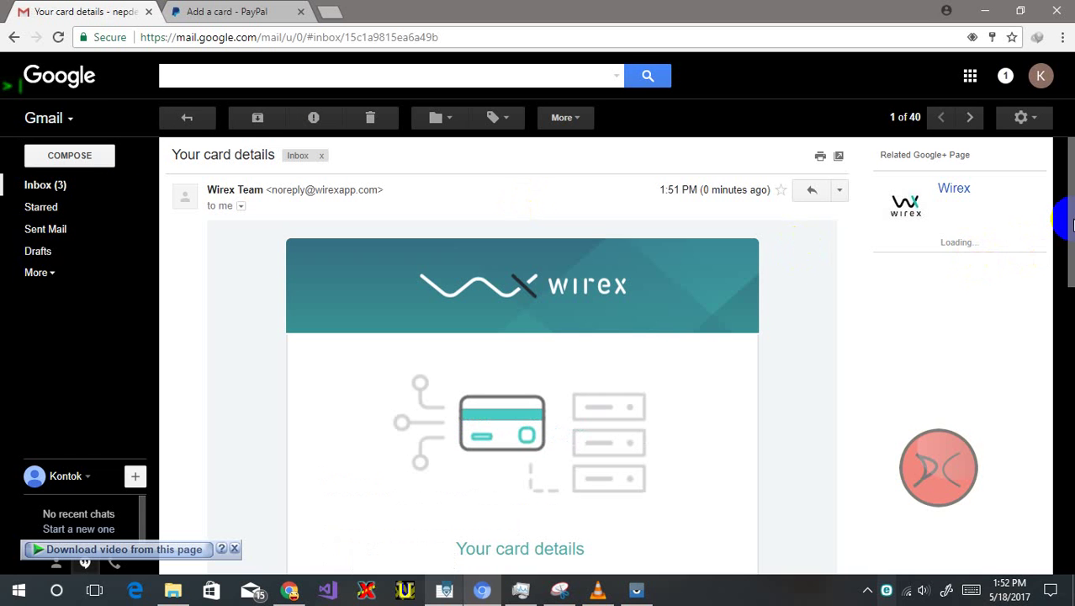
pyautogui.moveTo(1068, 220); pyautogui.dragTo(1066, 308)
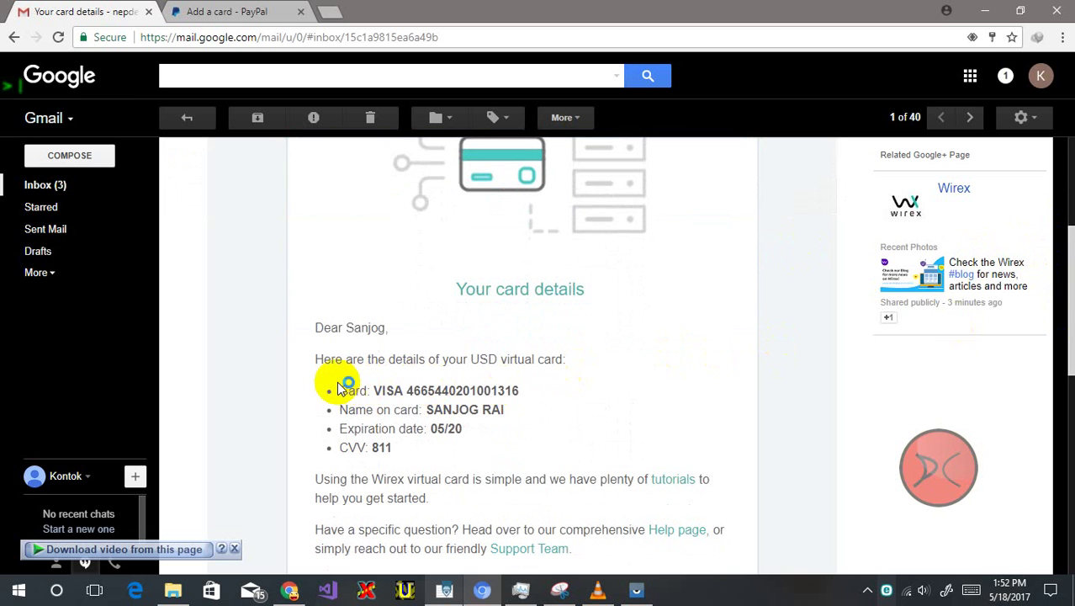
pyautogui.moveTo(339, 390); pyautogui.dragTo(413, 445)
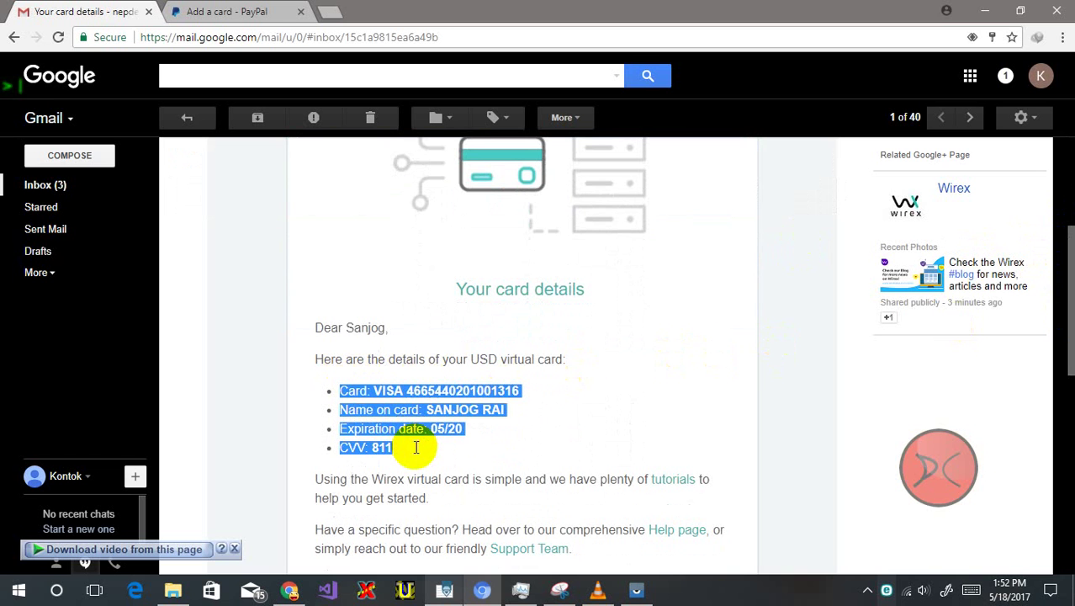
pyautogui.click(413, 445)
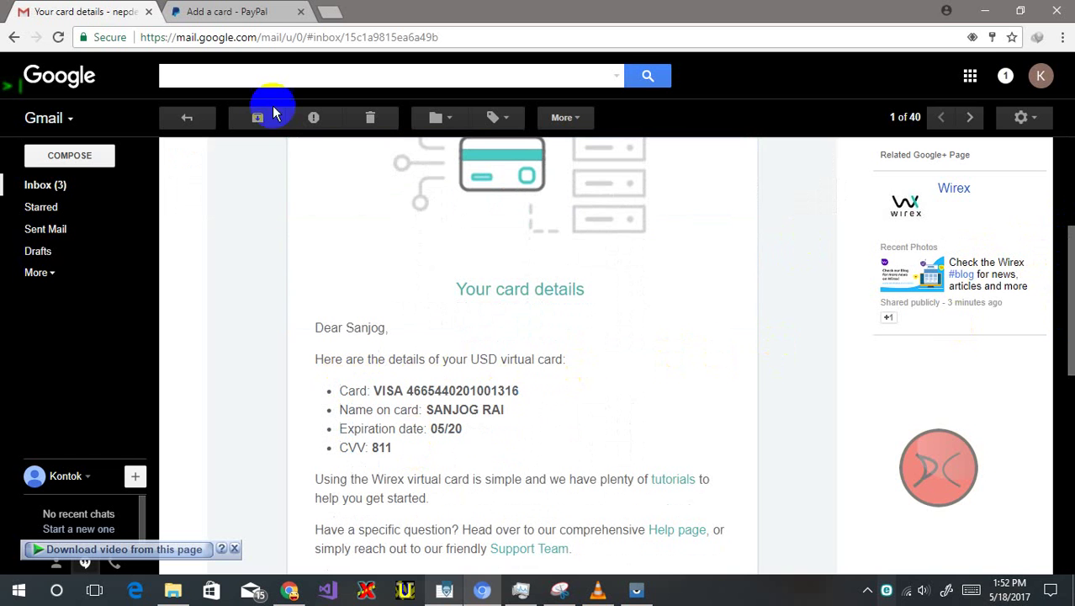
# - Copy the virtual card number from the email into PayPal's Debit card number field
pyautogui.click(257, 11)
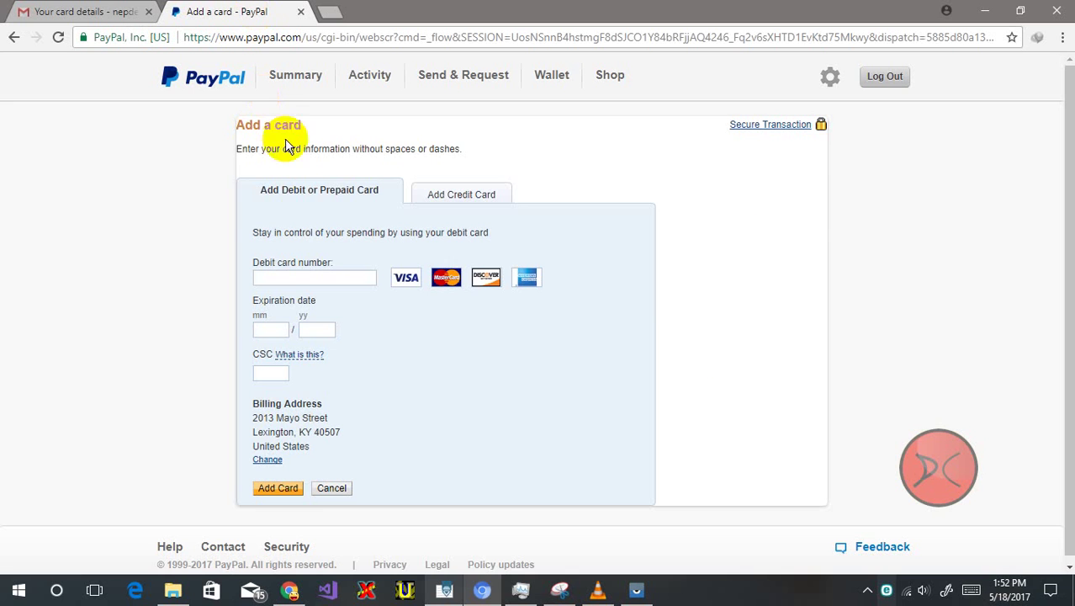
pyautogui.click(281, 285)
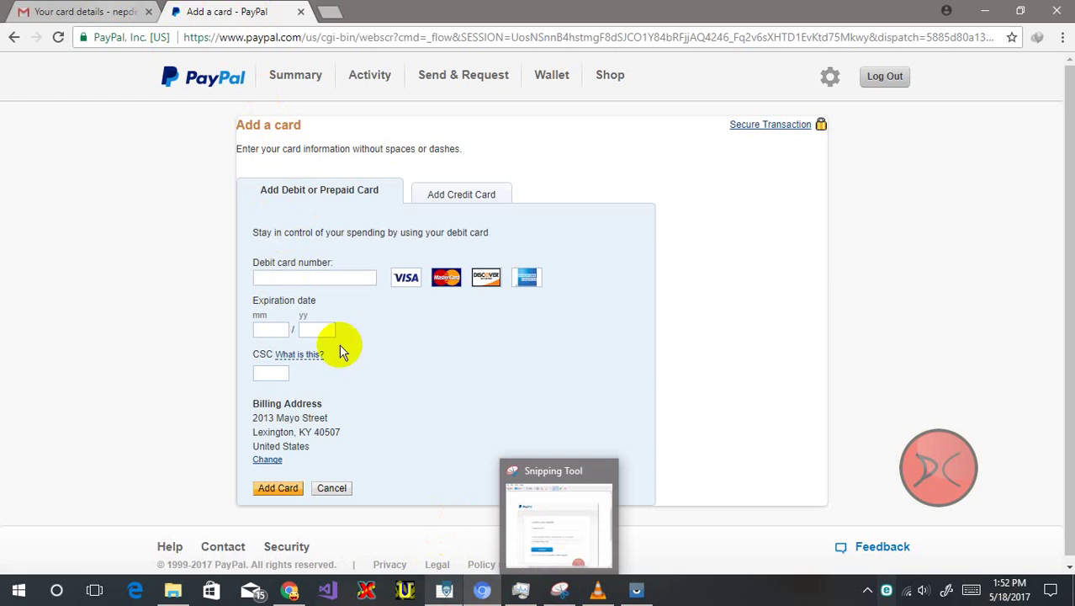
pyautogui.click(38, 11)
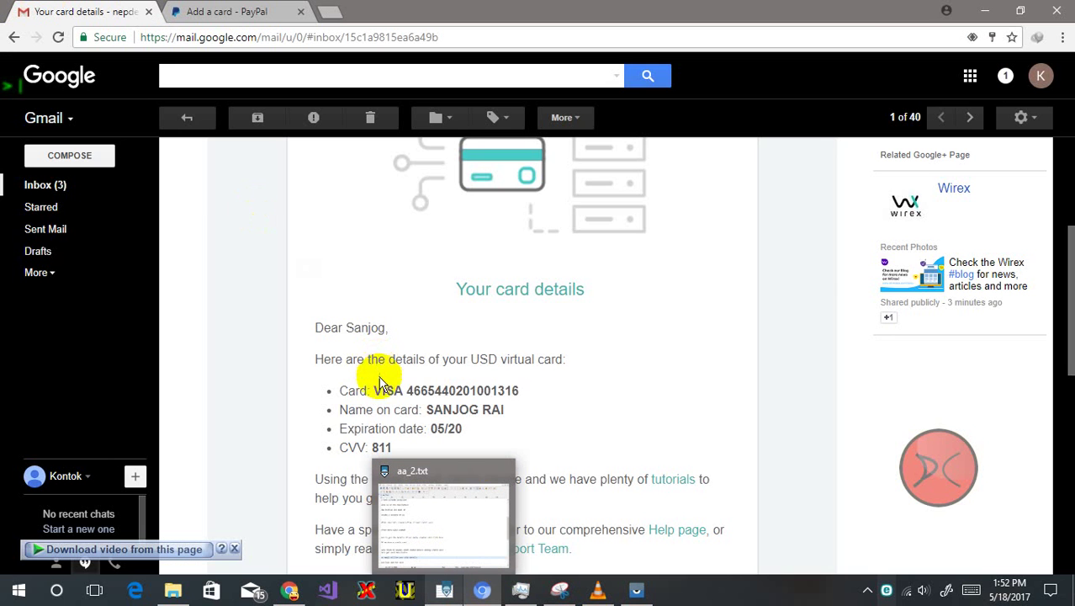
pyautogui.moveTo(405, 389); pyautogui.dragTo(533, 399)
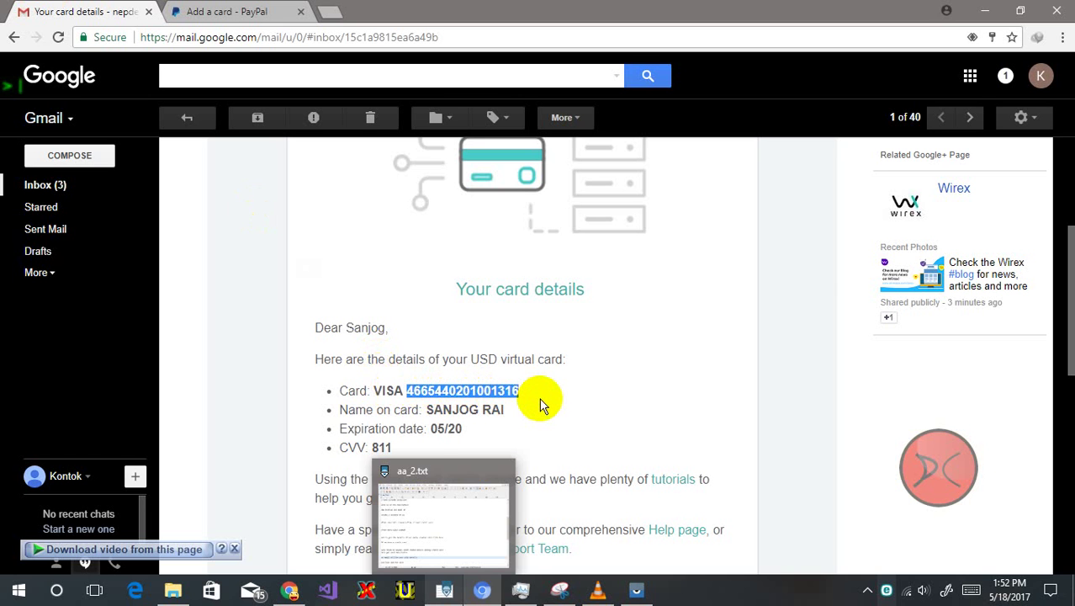
pyautogui.click(208, 8)
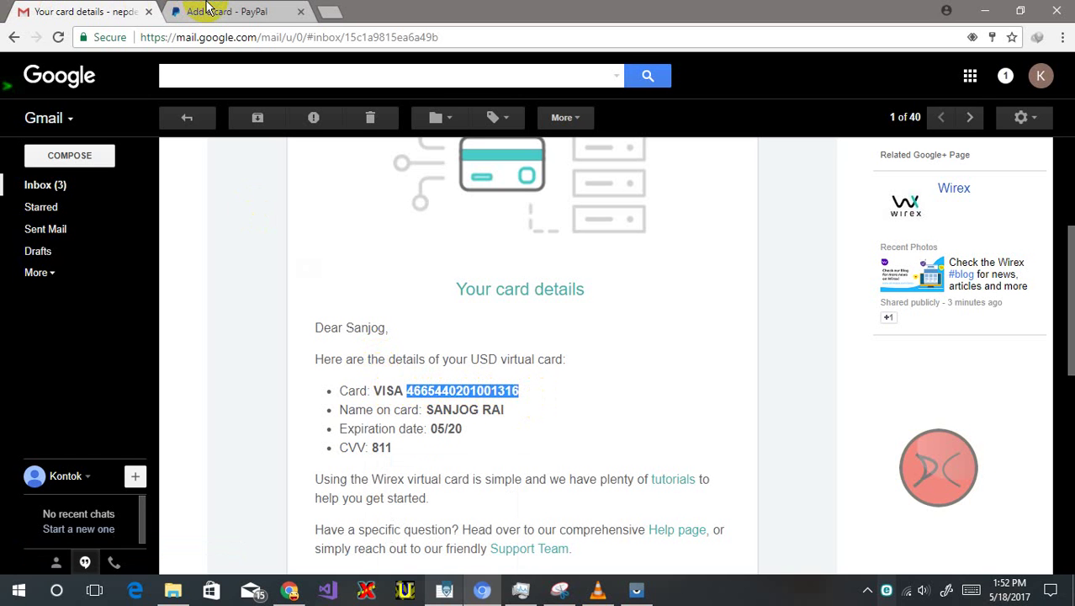
pyautogui.click(208, 9)
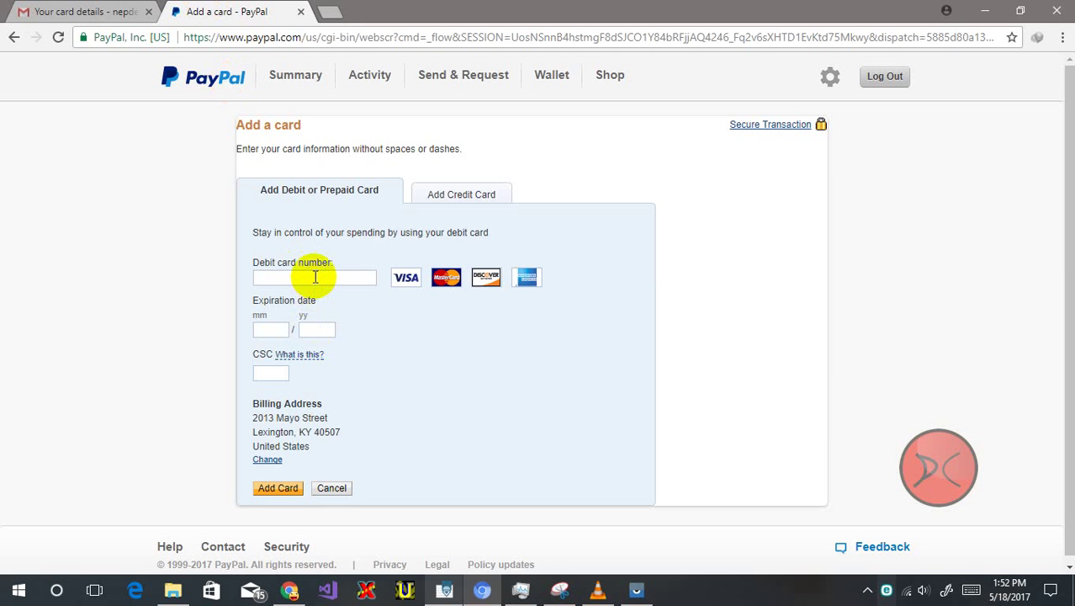
pyautogui.click(314, 279)
pyautogui.hotkey('ctrl', 'v')
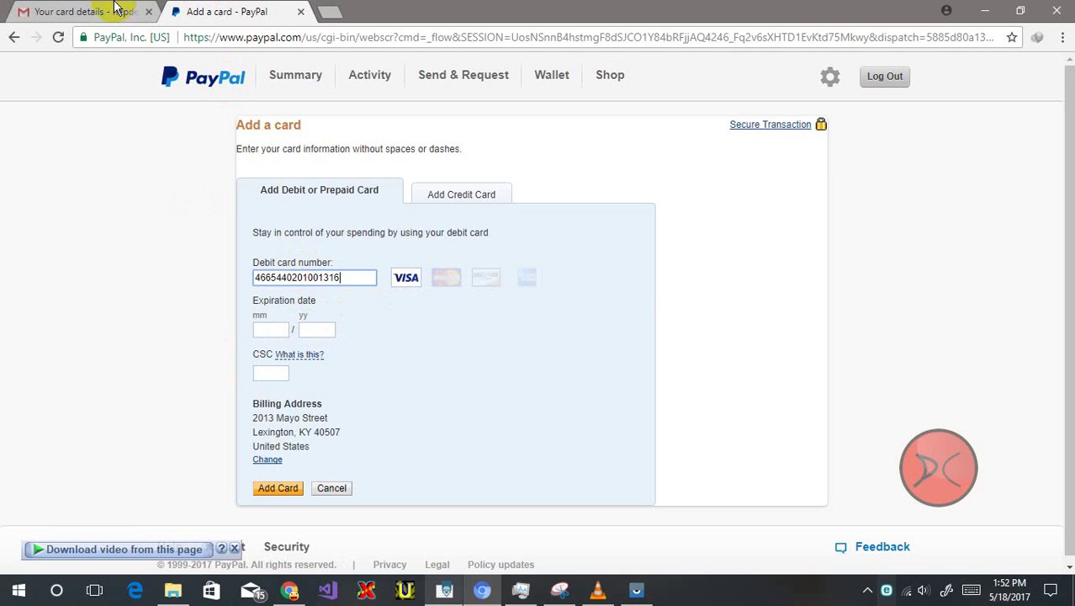
# - Copy the cardholder name from the email and fill in expiry month 05
pyautogui.click(116, 7)
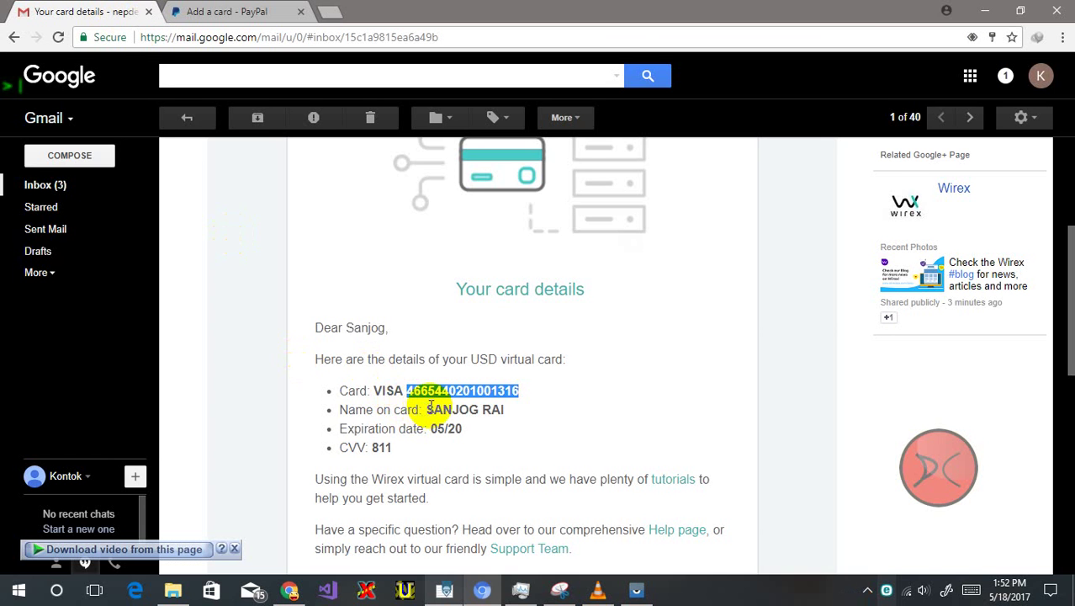
pyautogui.moveTo(427, 409); pyautogui.dragTo(499, 405)
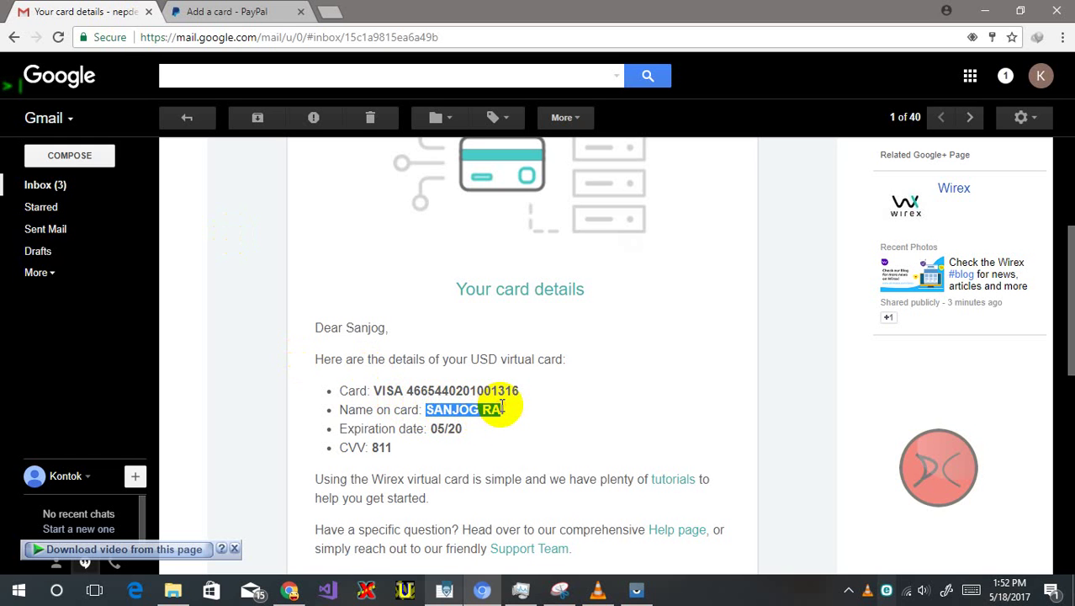
pyautogui.moveTo(501, 406); pyautogui.dragTo(505, 408)
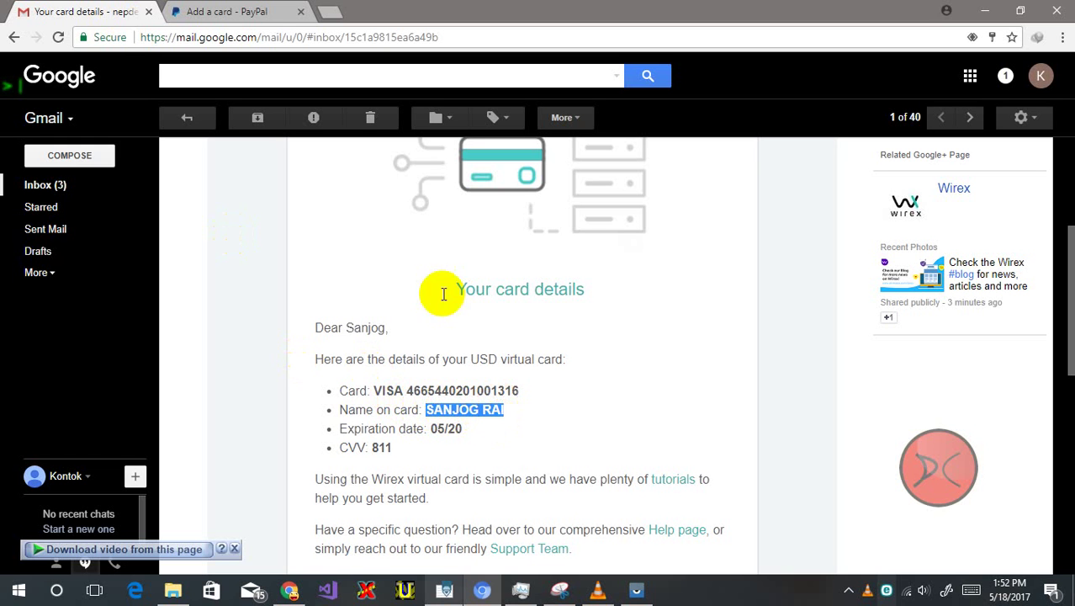
pyautogui.click(201, 10)
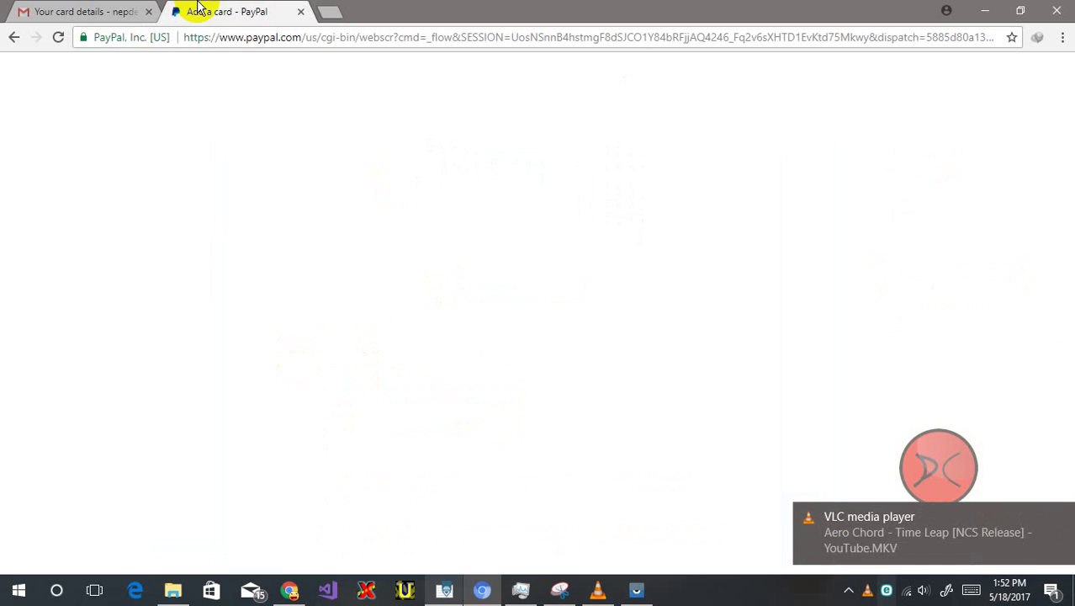
pyautogui.click(271, 328)
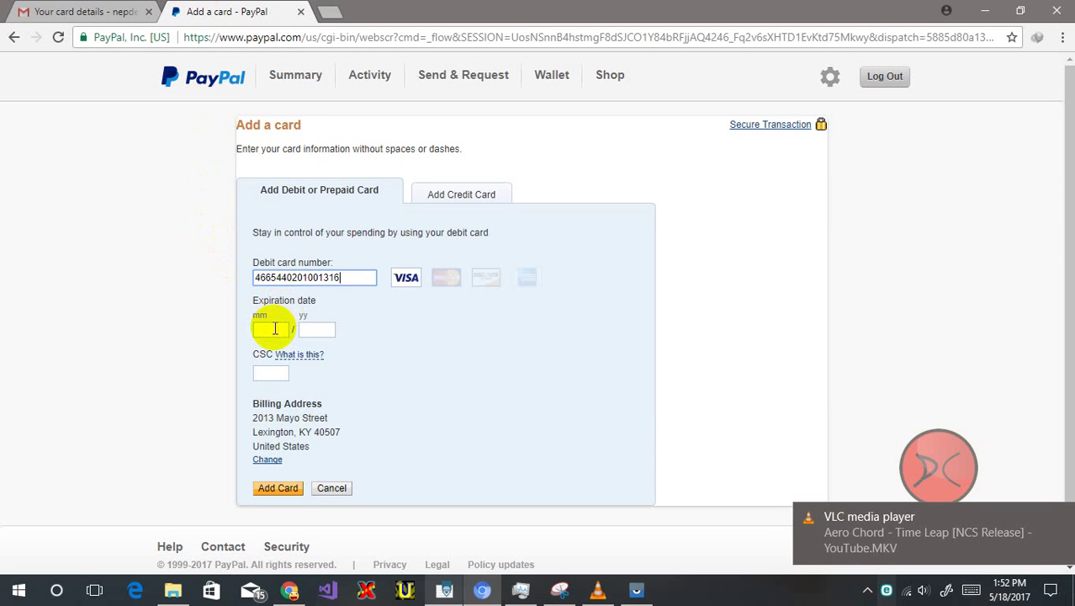
pyautogui.click(68, 10)
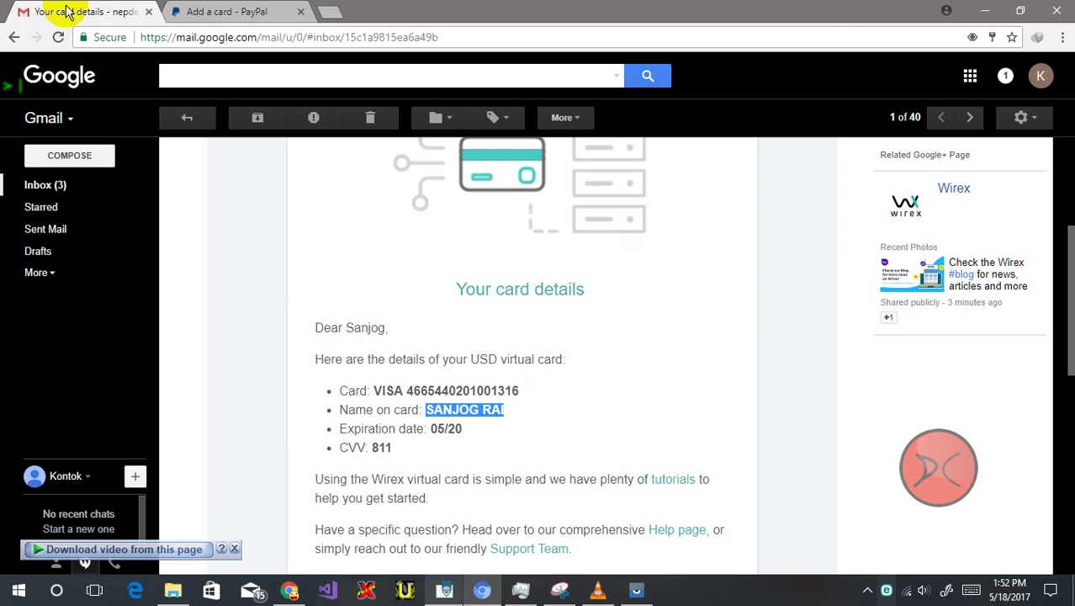
pyautogui.click(241, 10)
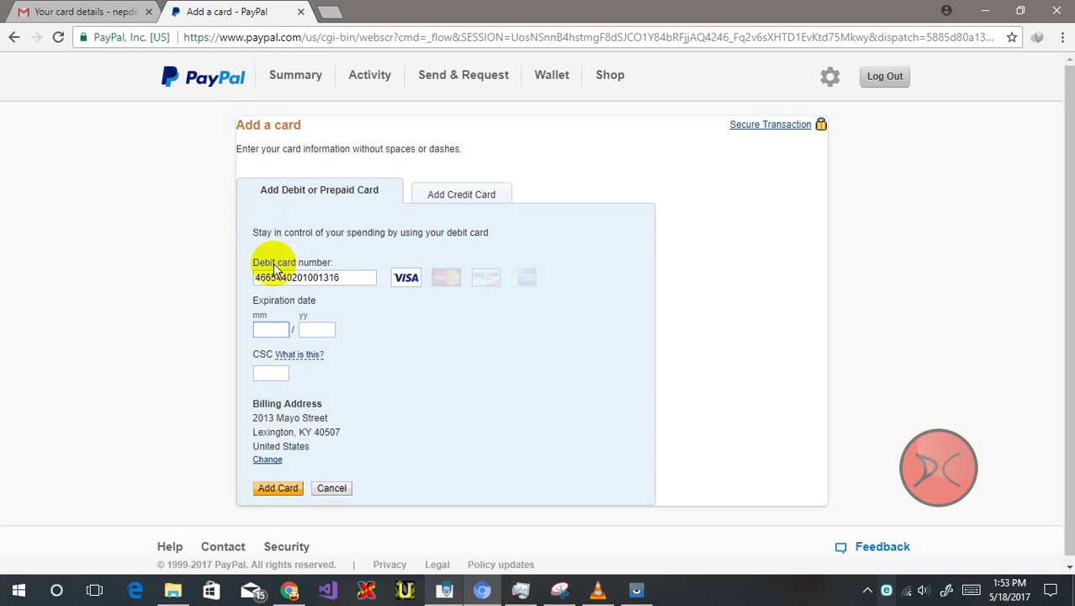
pyautogui.click(284, 329)
# - Enter expiry year 20 and the card's security code from the email to complete the form
pyautogui.click(279, 328)
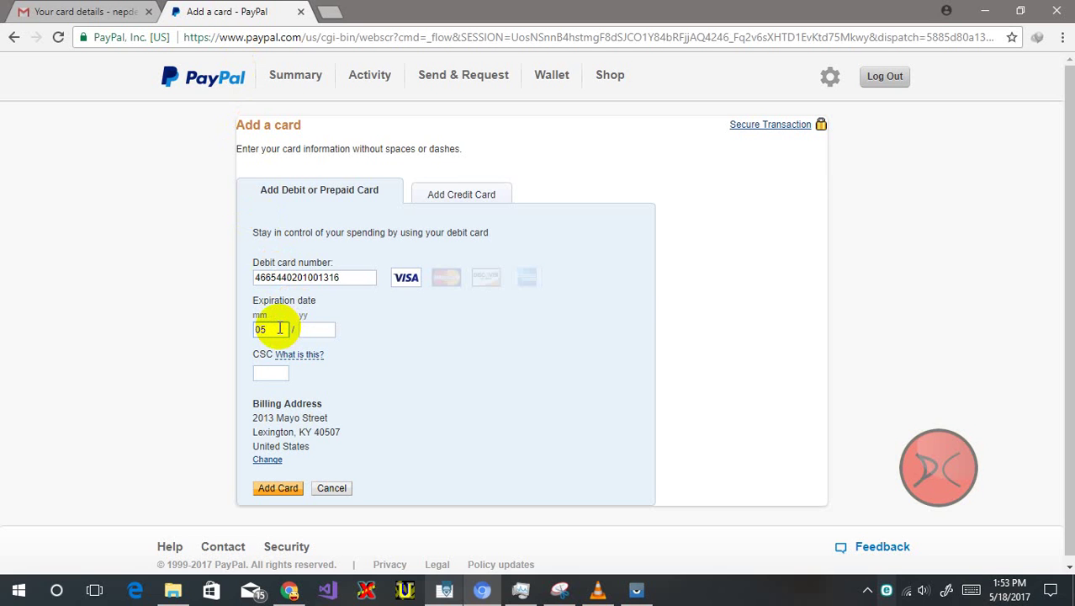
pyautogui.press('Tab')
pyautogui.click(81, 10)
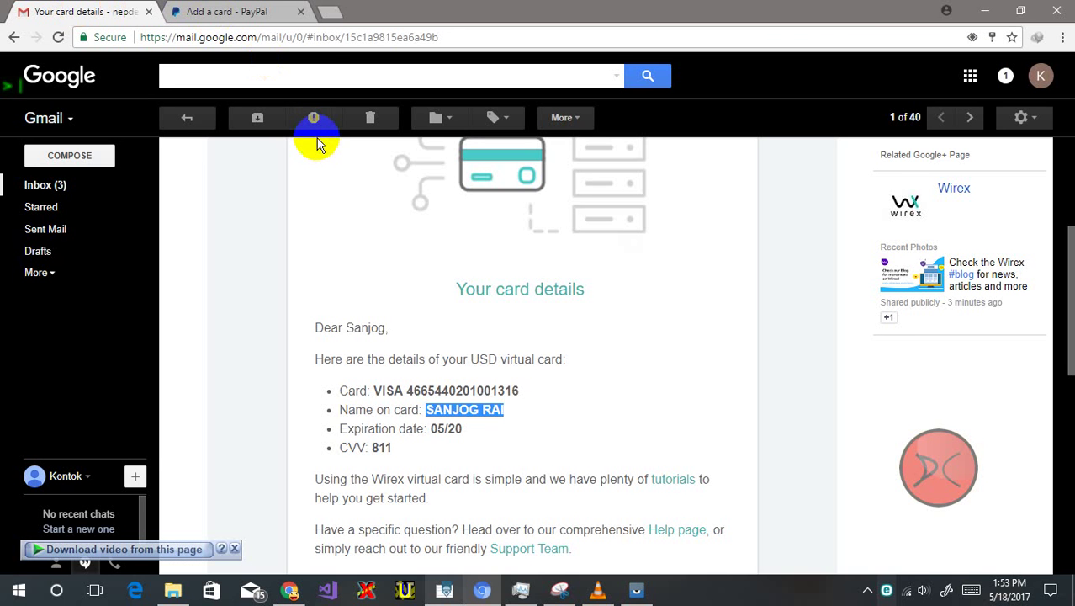
pyautogui.click(274, 12)
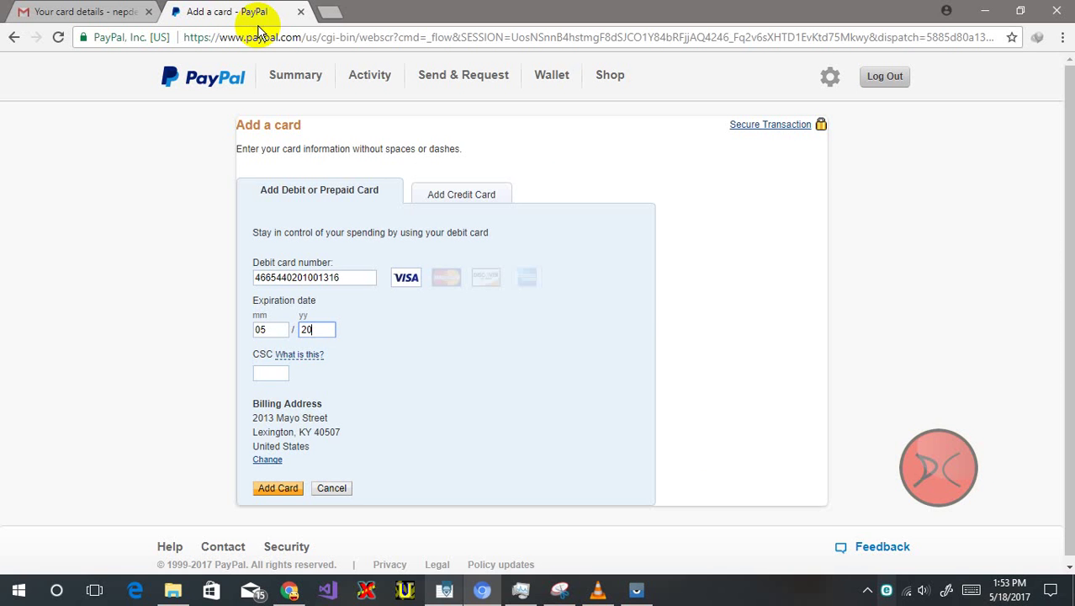
pyautogui.click(283, 373)
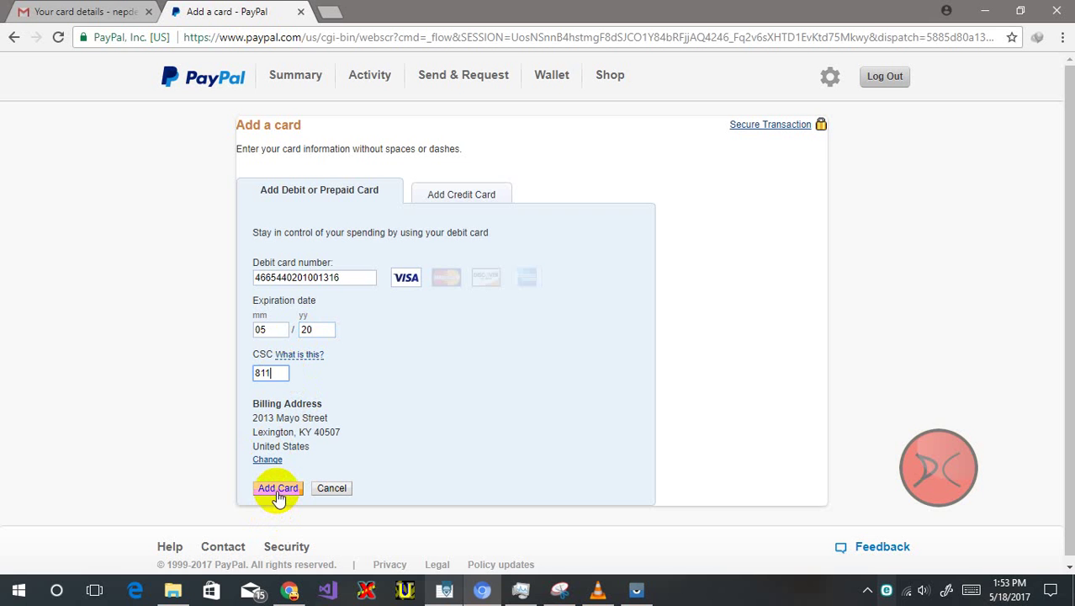
pyautogui.click(601, 592)
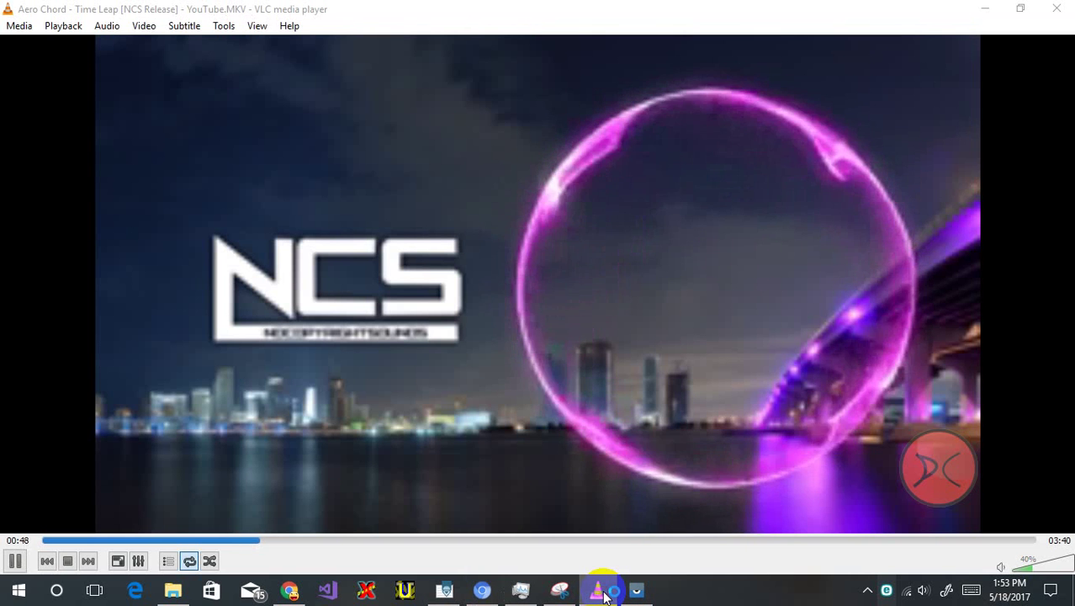
pyautogui.click(602, 593)
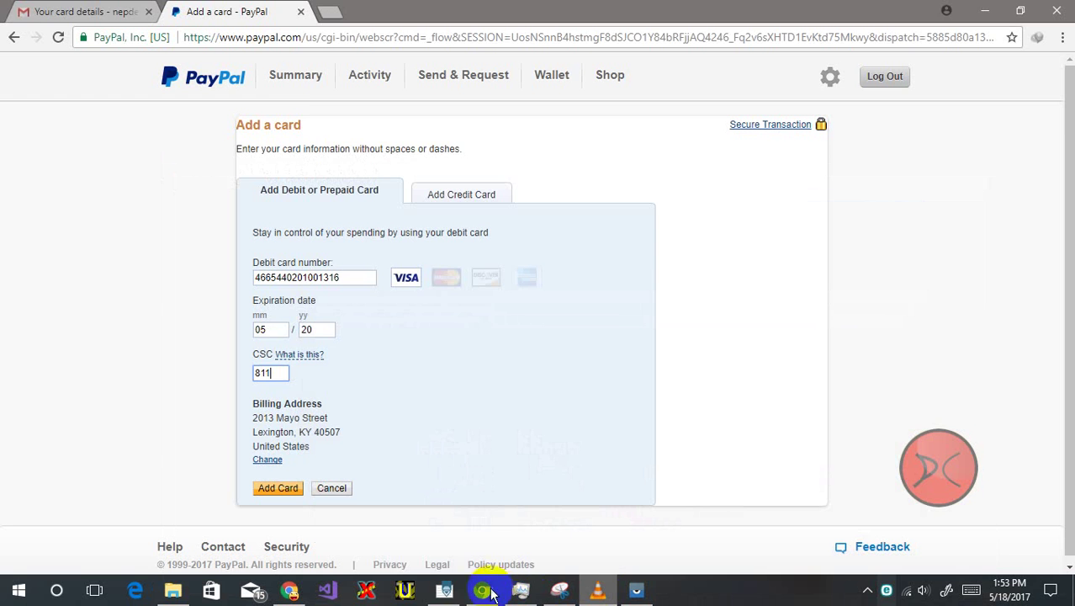
# - Add the note 'enter the details and click add Card' above 'again lets see our paypal status' in aa_2.txt
pyautogui.click(443, 592)
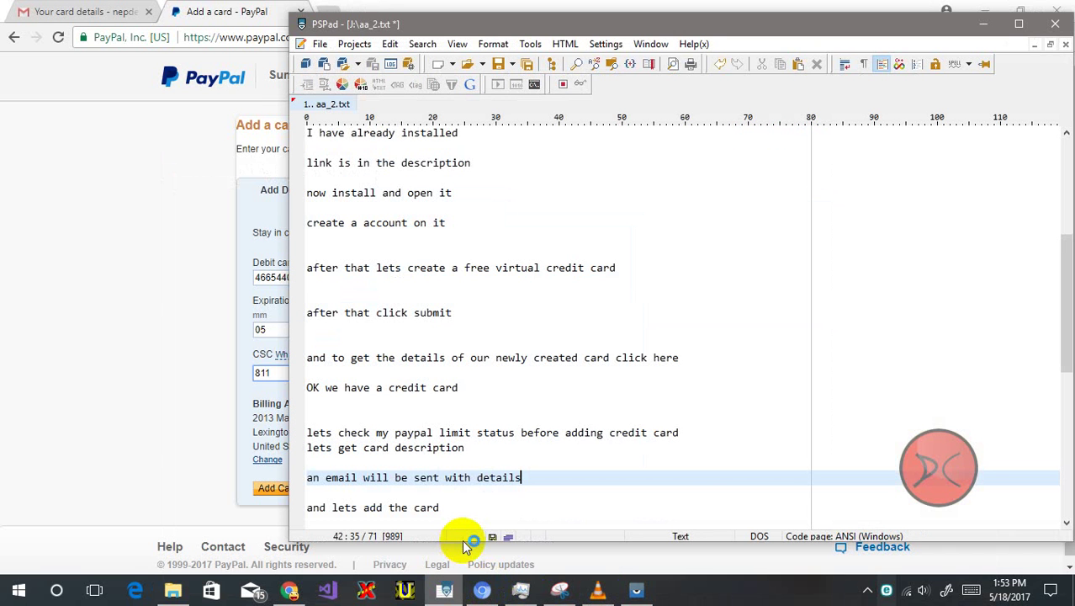
pyautogui.press('Down')
pyautogui.press('Down')
pyautogui.press('Down')
pyautogui.press('Down')
pyautogui.press('Down')
pyautogui.press('Down')
pyautogui.press('End')
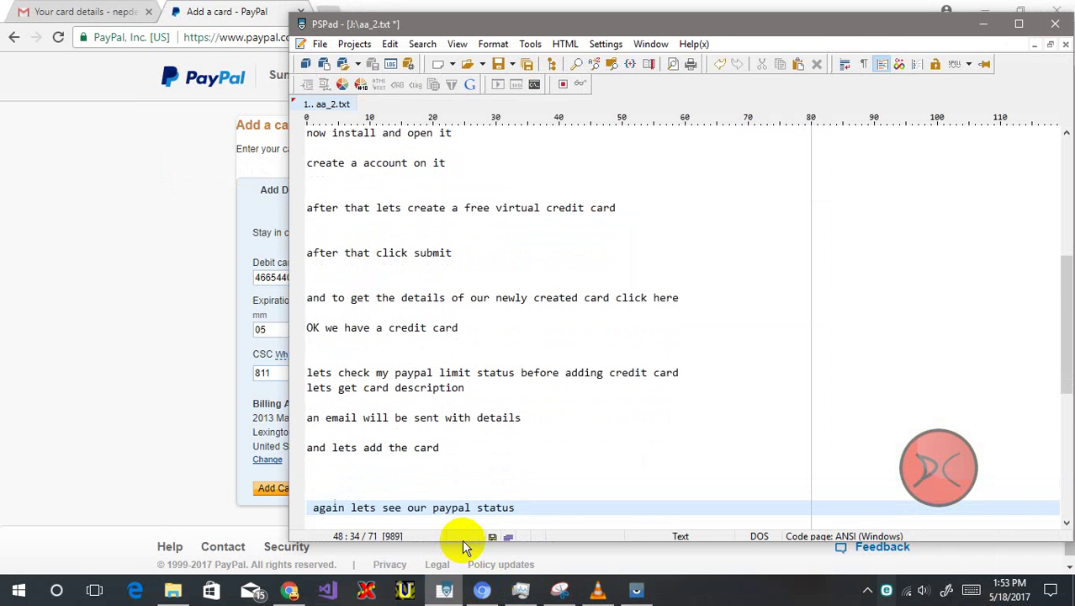
pyautogui.press('Up')
pyautogui.press('Up')
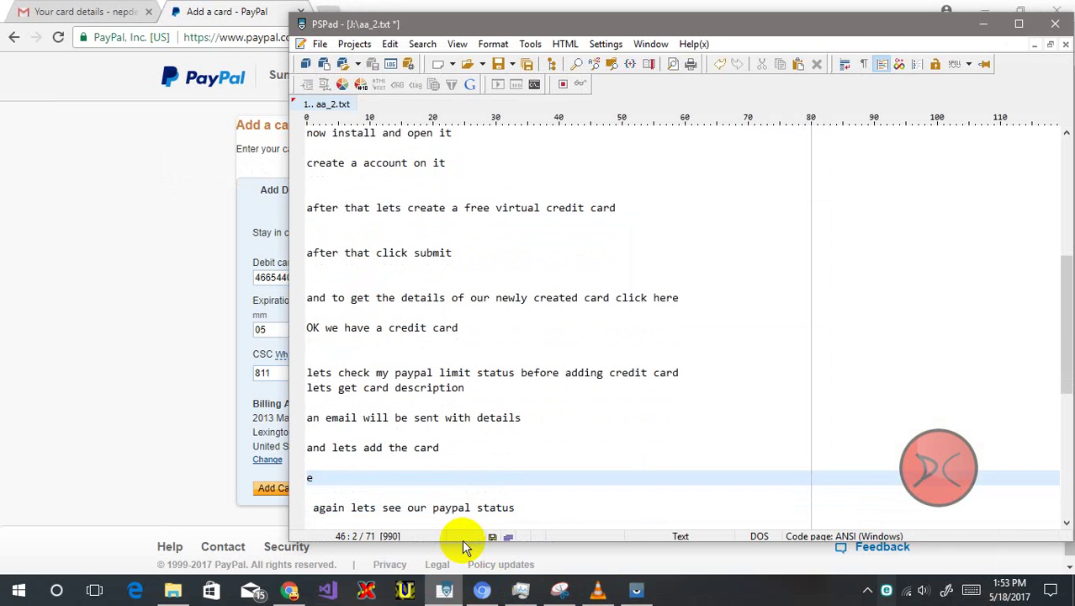
pyautogui.write('enter the detai')
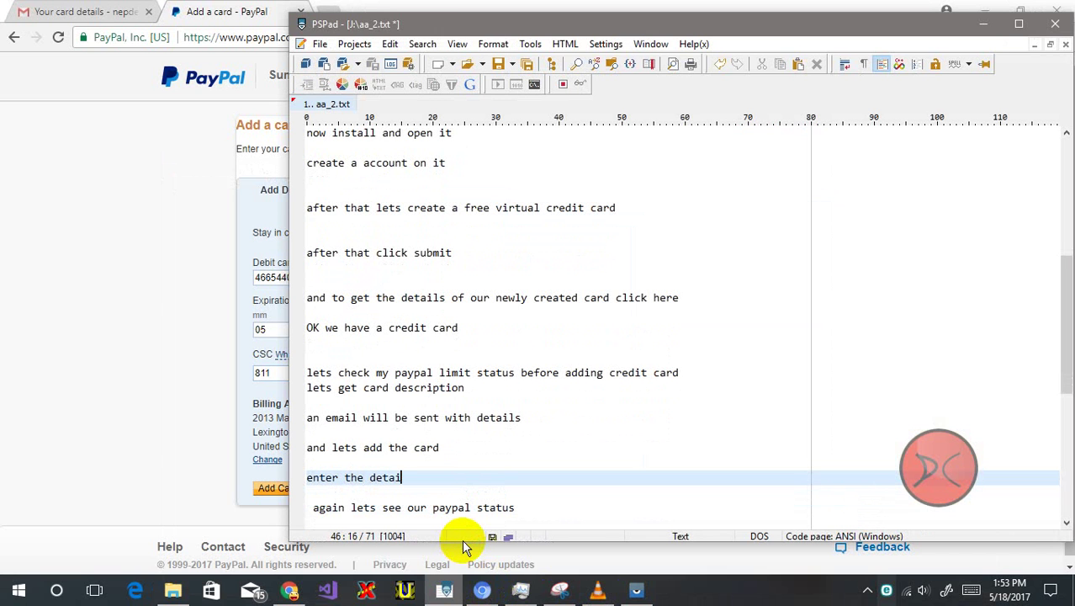
pyautogui.write('ls and click add')
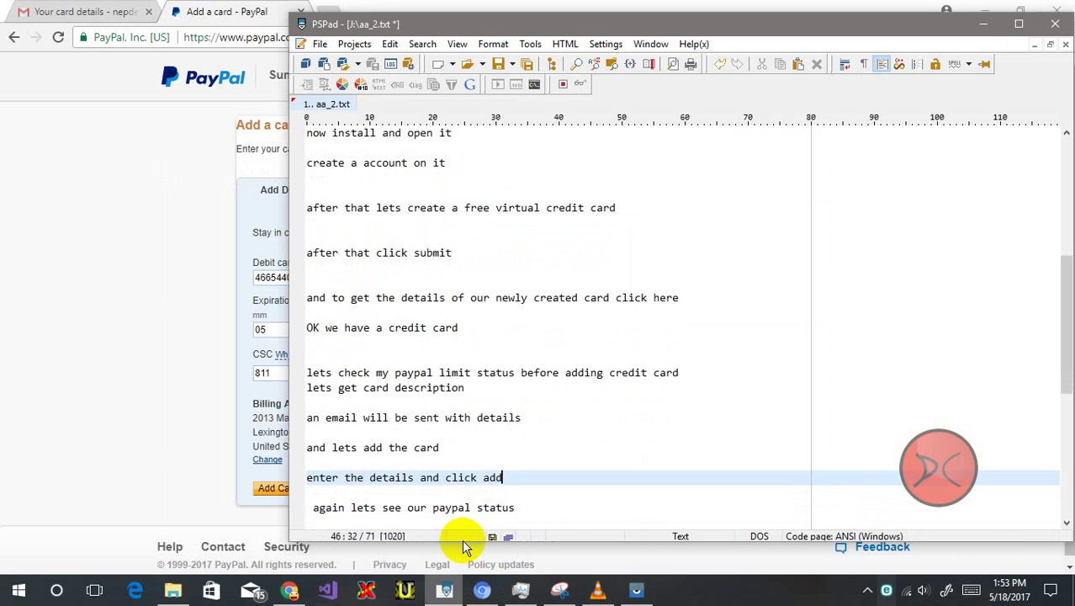
pyautogui.write(' Card')
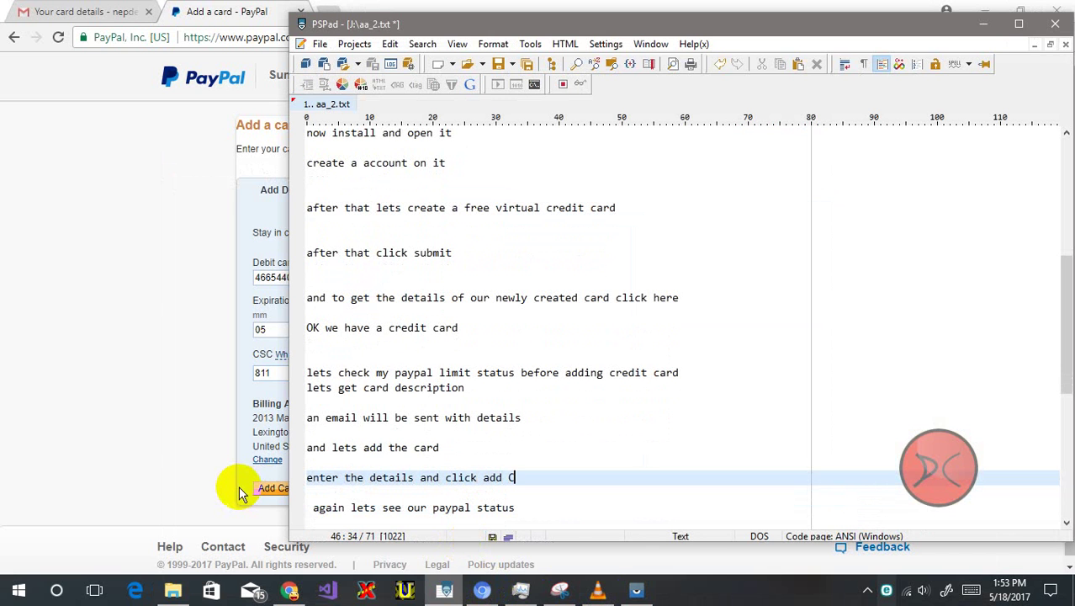
pyautogui.click(58, 387)
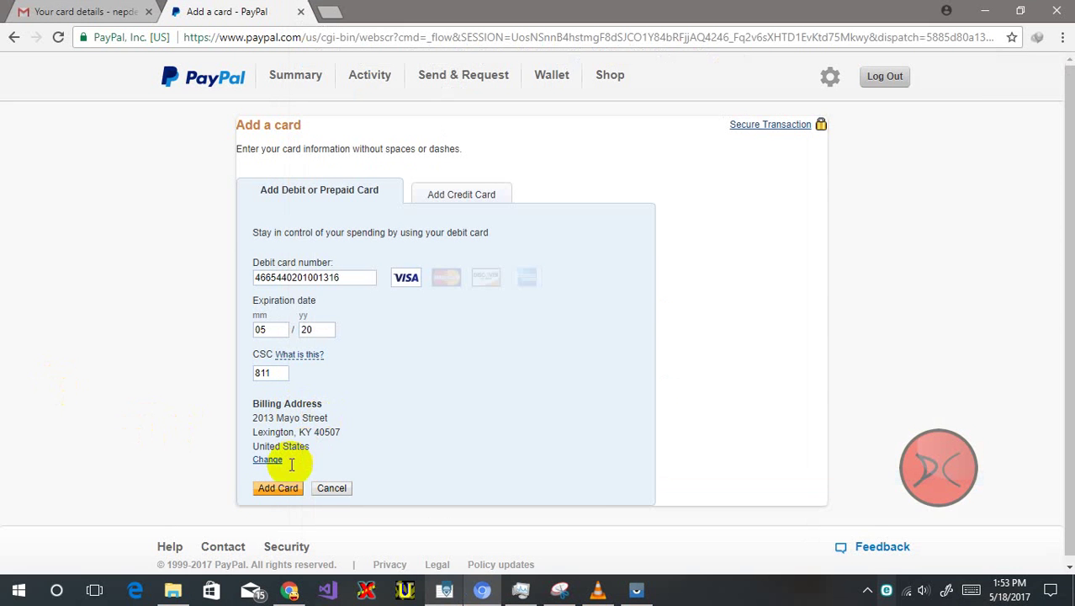
# - Submit the card with Add Card and review the Basic status confirmation
pyautogui.click(280, 490)
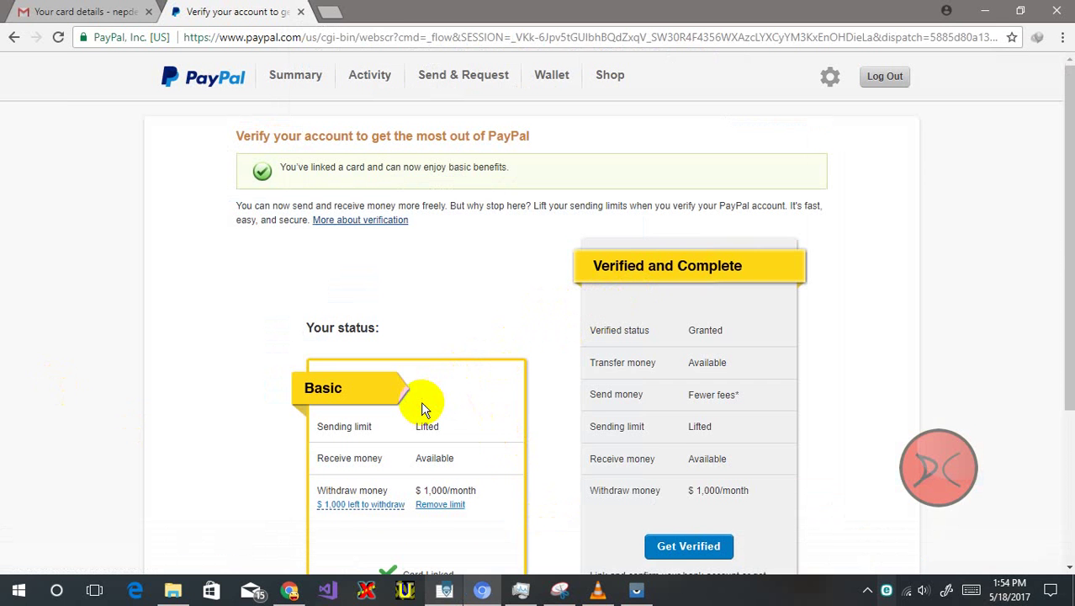
pyautogui.click(602, 588)
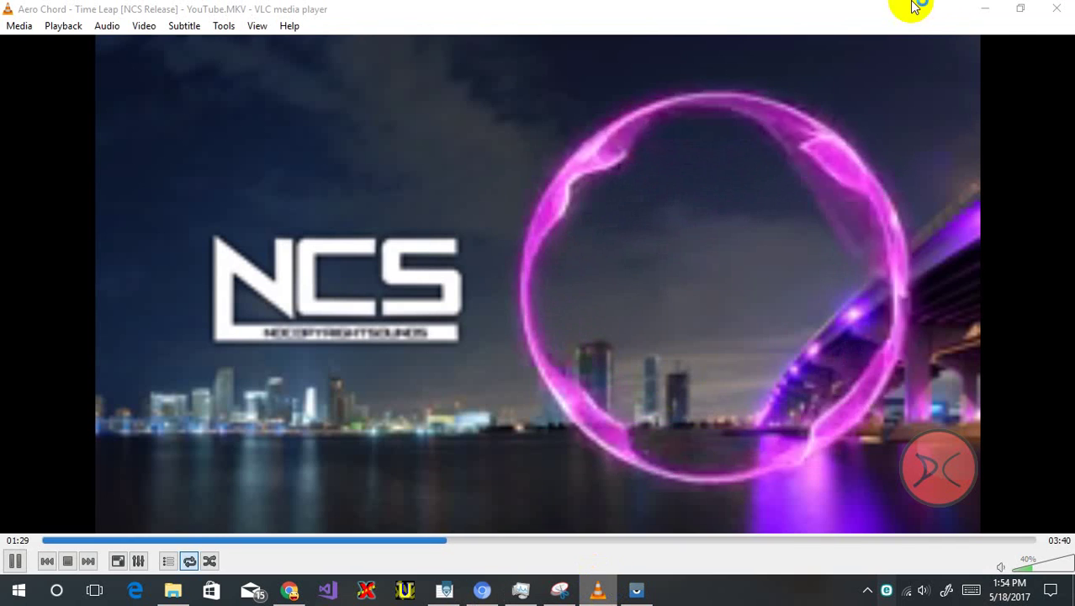
pyautogui.click(984, 8)
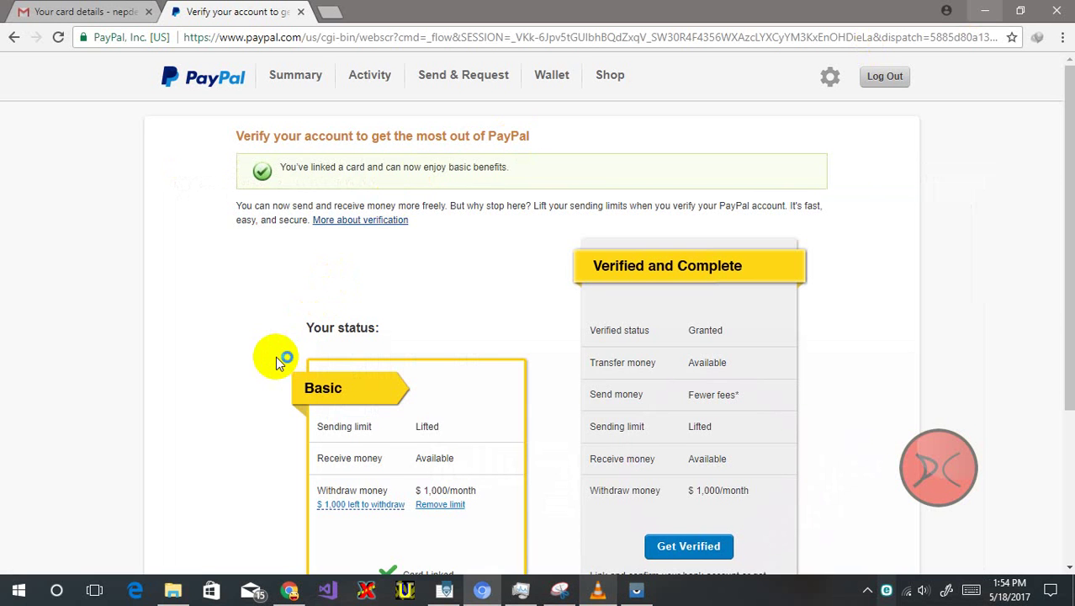
pyautogui.moveTo(275, 356); pyautogui.dragTo(471, 355)
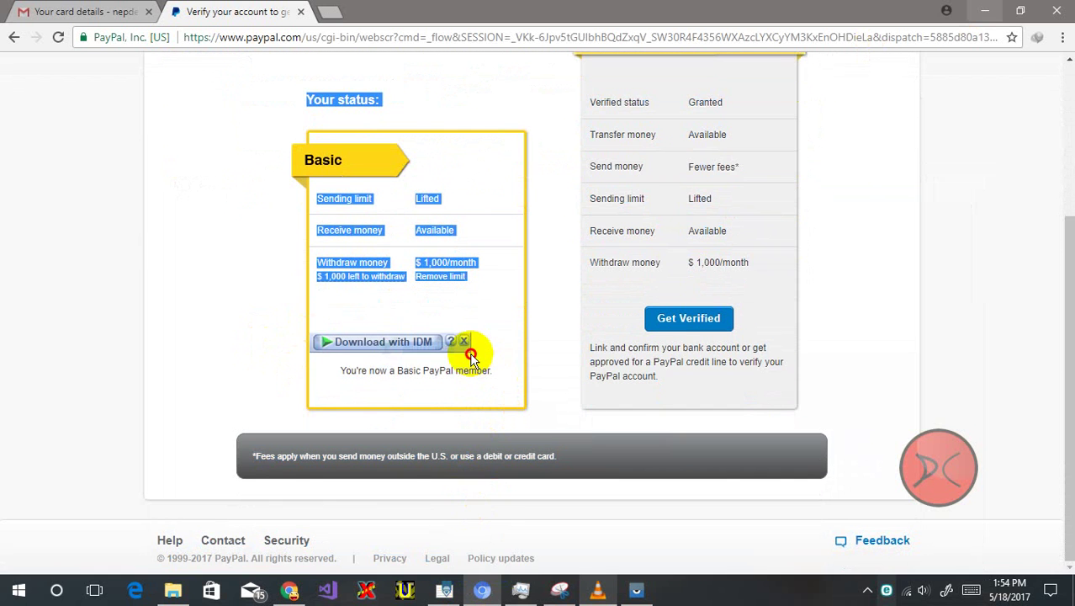
pyautogui.click(471, 357)
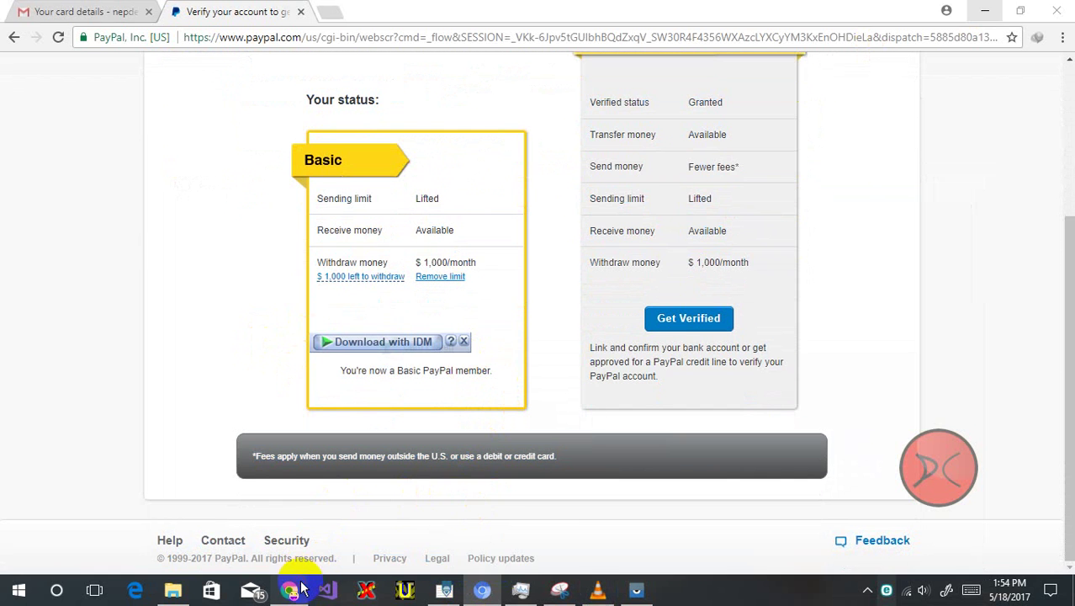
# - Return to aa_2.txt in PSPad and add a final line 'OK Now our Status is verifie'
pyautogui.click(445, 590)
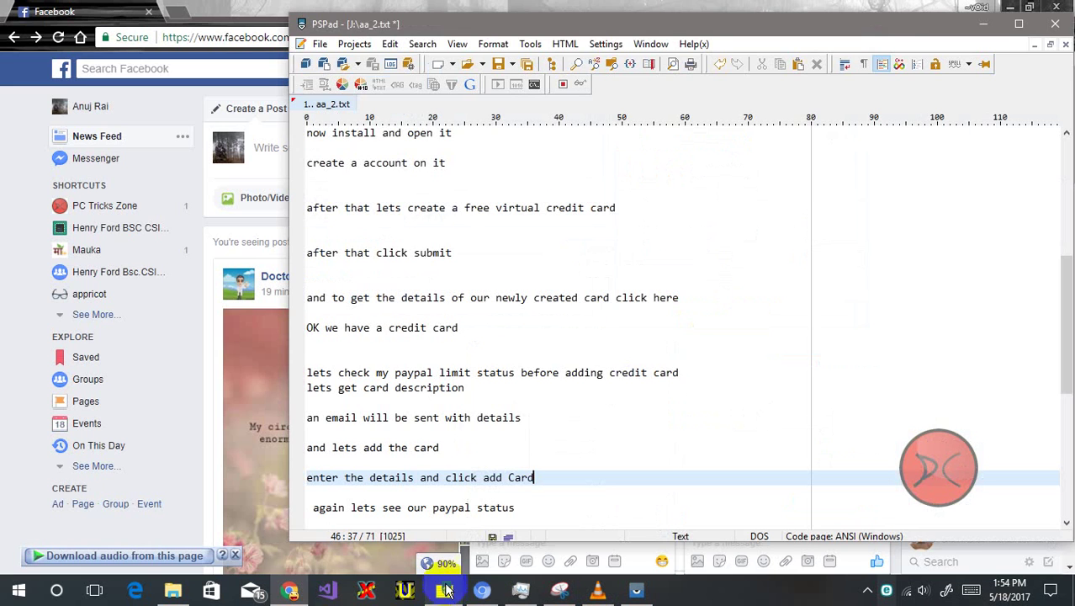
pyautogui.click(983, 24)
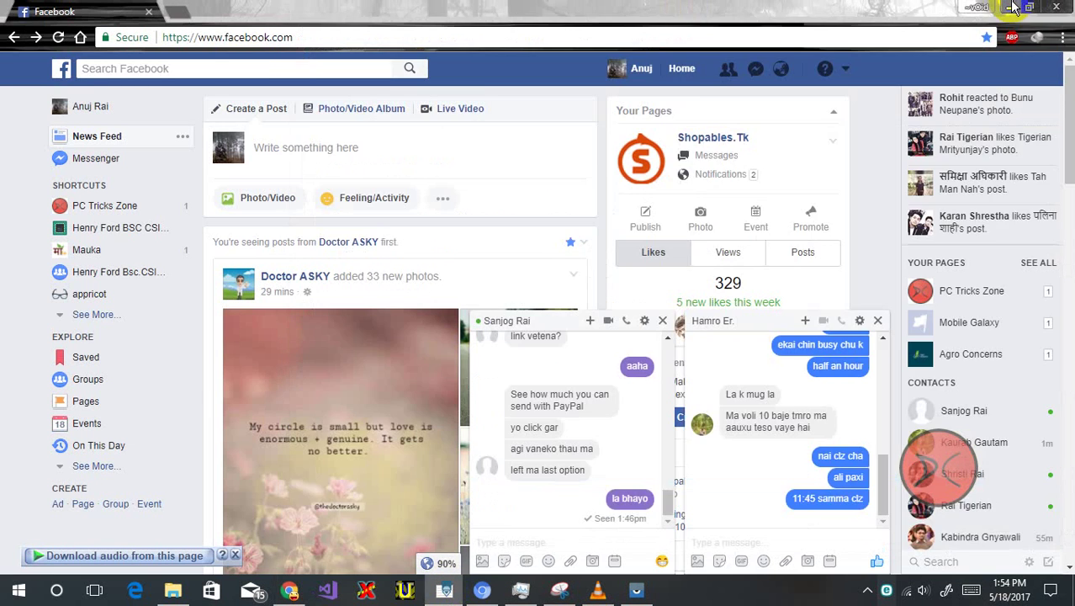
pyautogui.click(1012, 7)
pyautogui.press('Down')
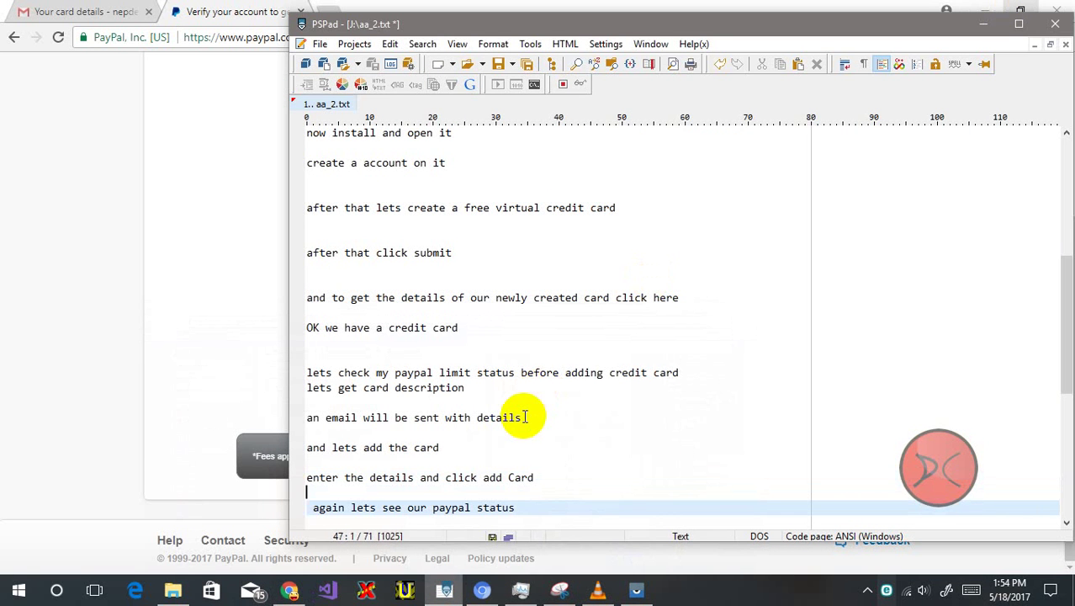
pyautogui.press('Down')
pyautogui.press('Down')
pyautogui.press('Down')
pyautogui.press('Down')
pyautogui.press('Down')
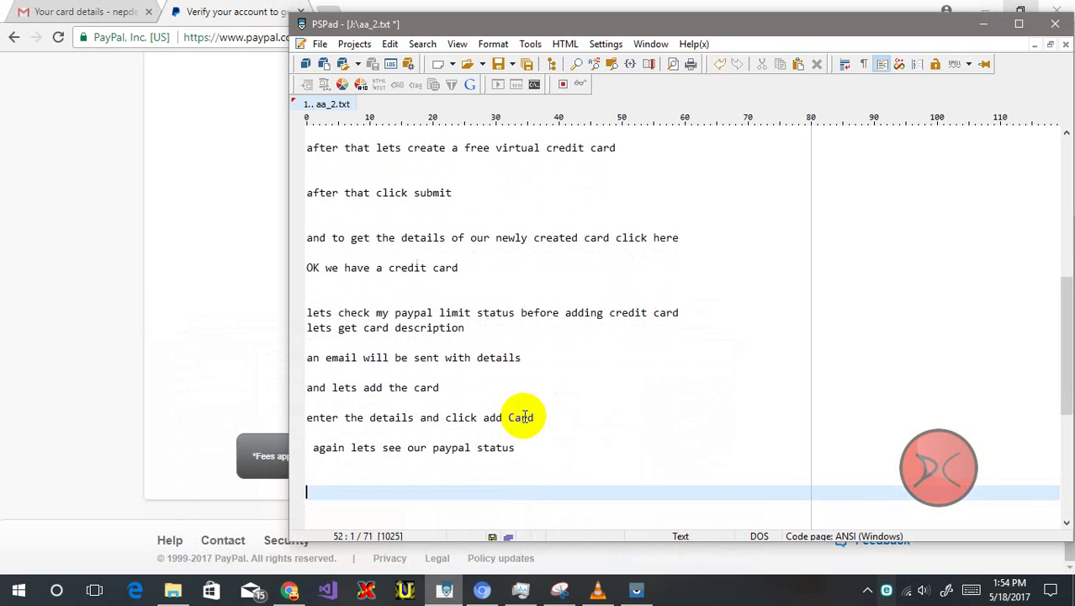
pyautogui.press('Return')
pyautogui.write('OK Now ')
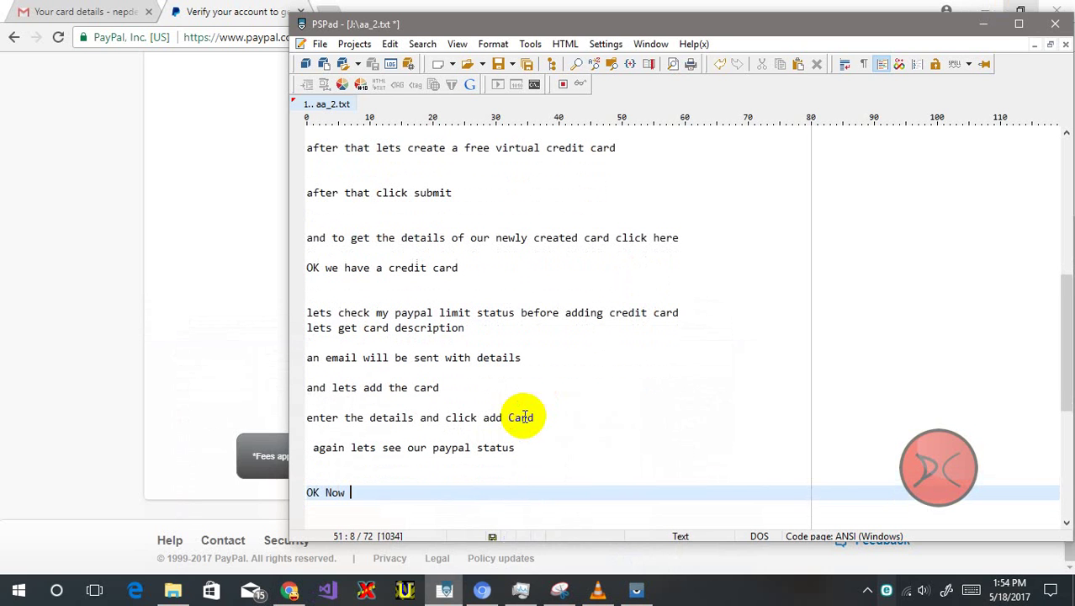
pyautogui.write('our')
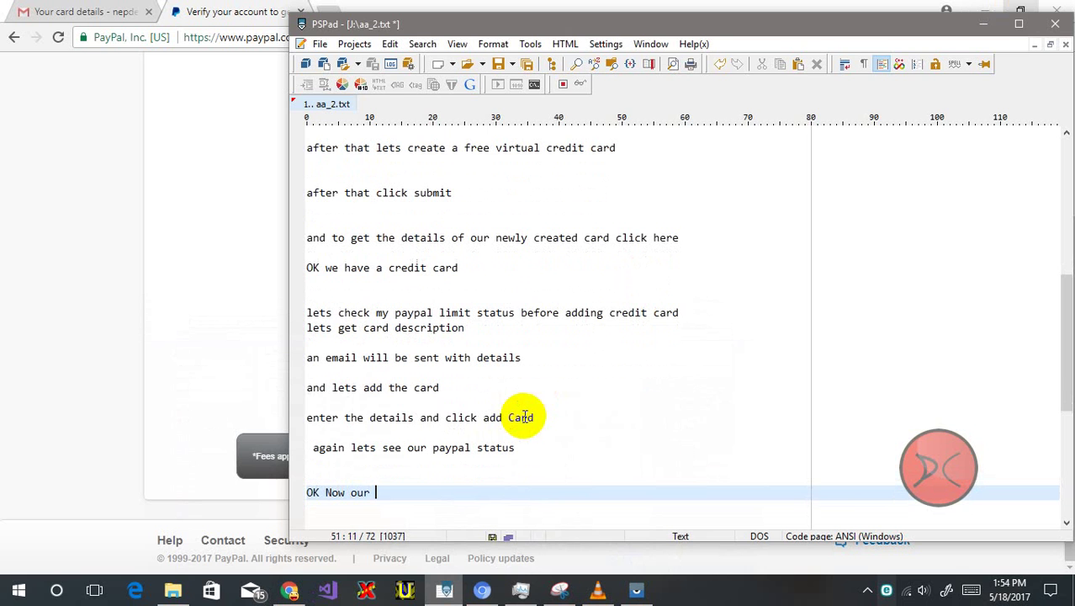
pyautogui.write(' Status is')
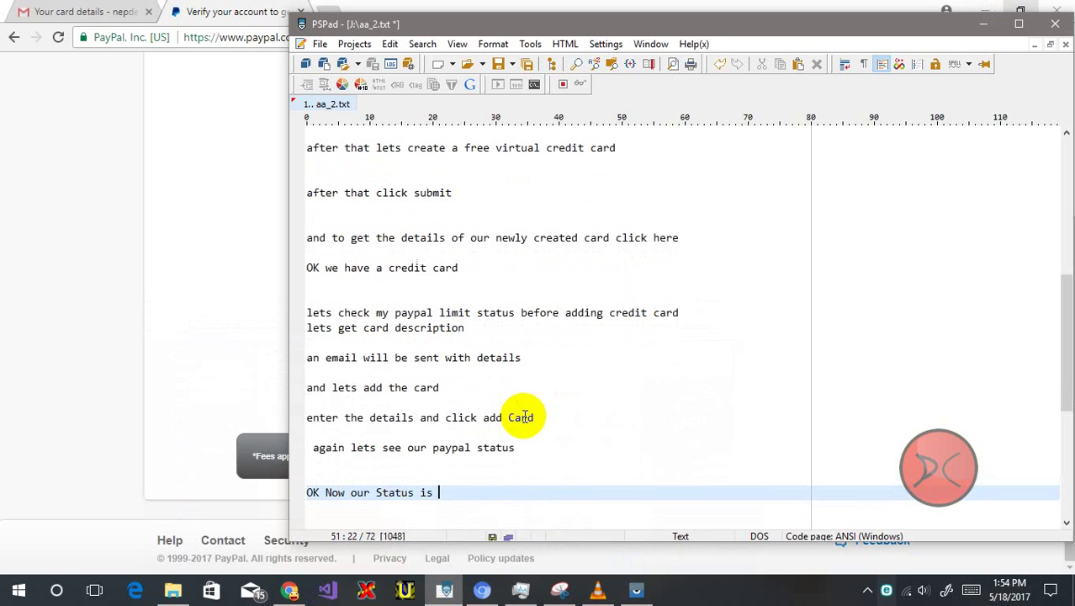